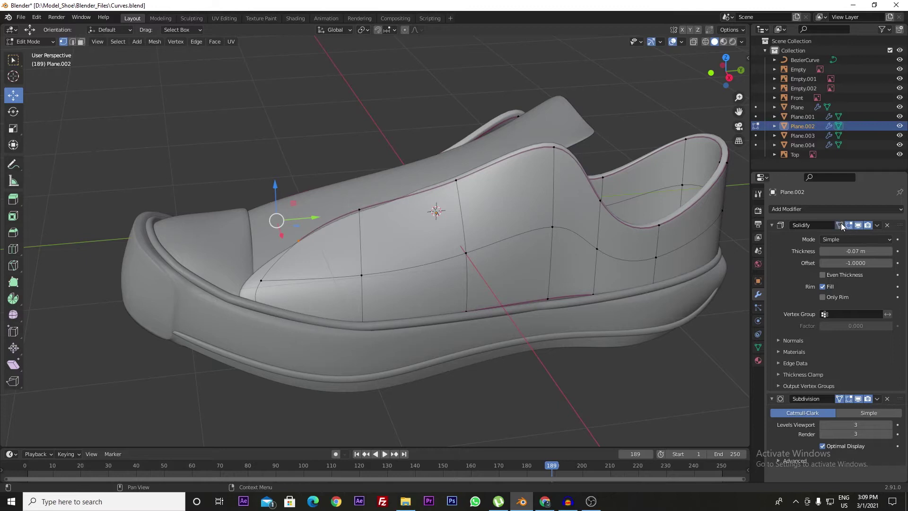
Show the upper's raw cage and add three edge loops from the toe toward the heel.
left_click(839, 399)
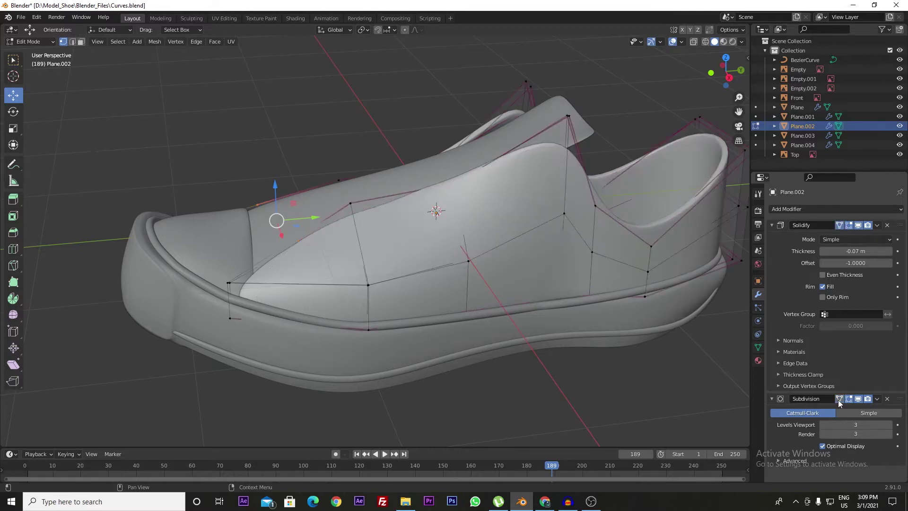
key("ctrl+r")
left_click(318, 235)
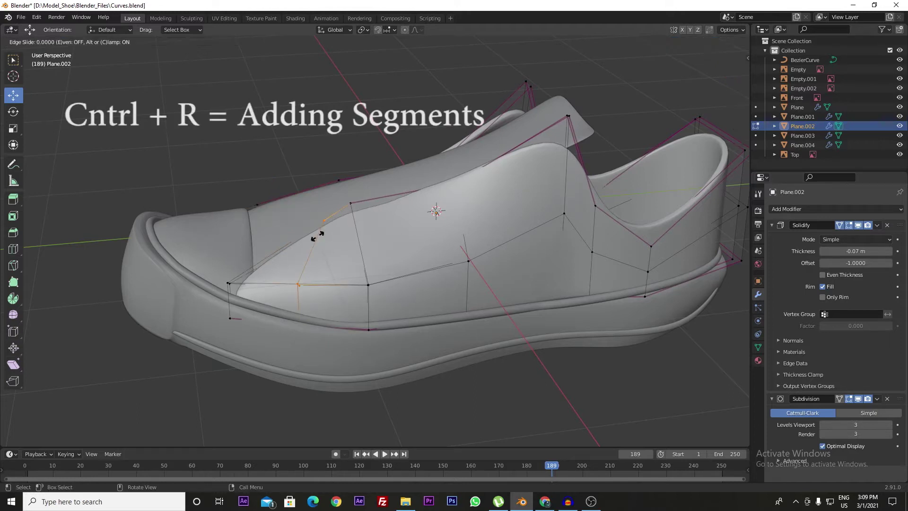
left_click_drag(318, 236, 311, 238)
key("ctrl+r")
left_click(411, 197)
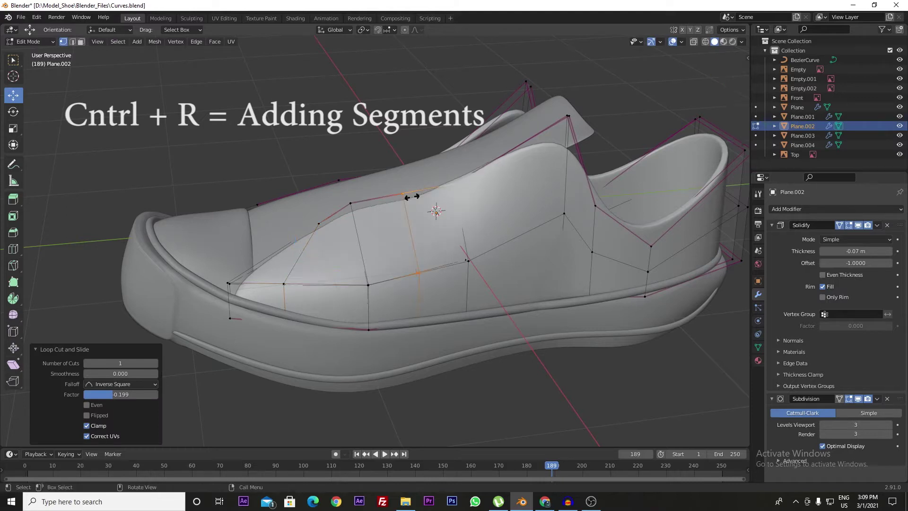
left_click(412, 197)
key("ctrl+r")
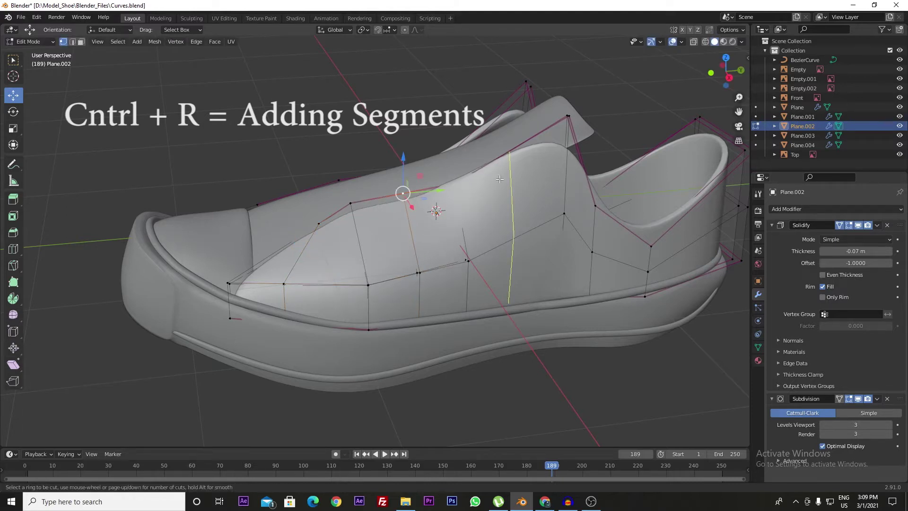
left_click(499, 179)
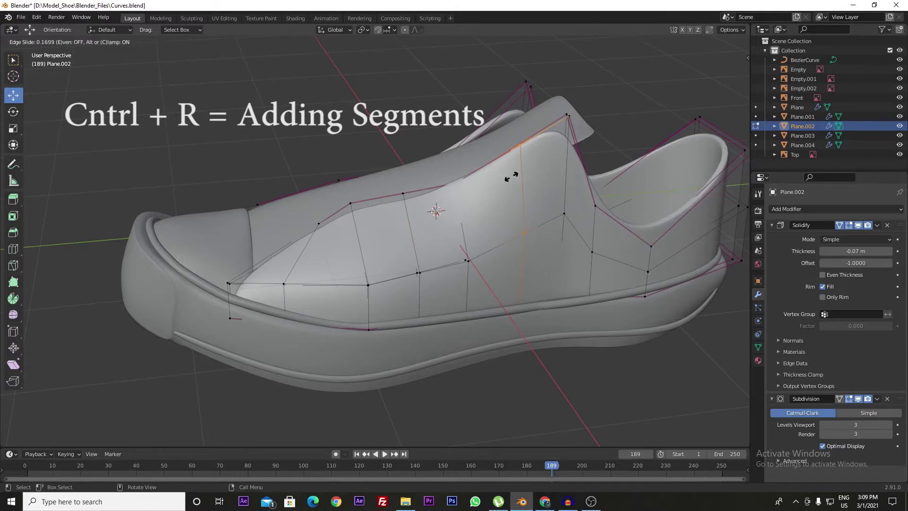
left_click(514, 175)
Add two more edge loops across the upper's side and lower area.
middle_click_drag(515, 175, 491, 224)
key("ctrl+r")
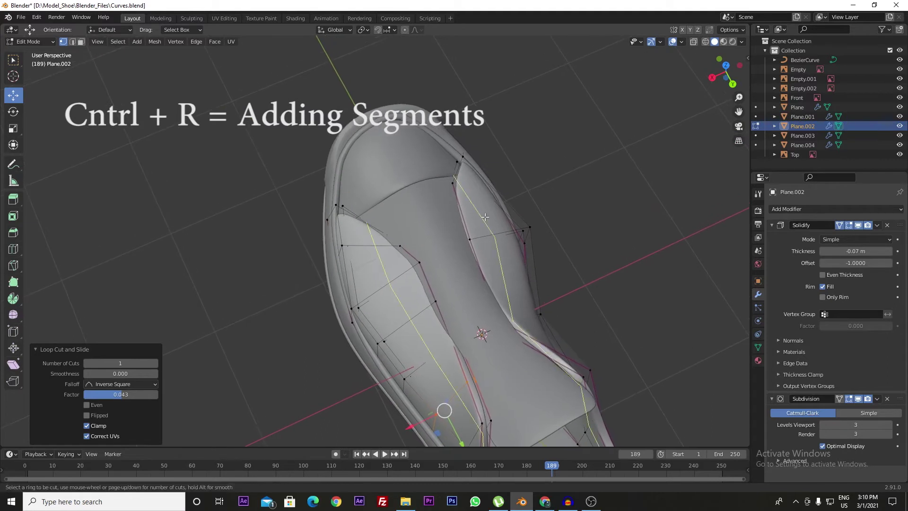
left_click(472, 213)
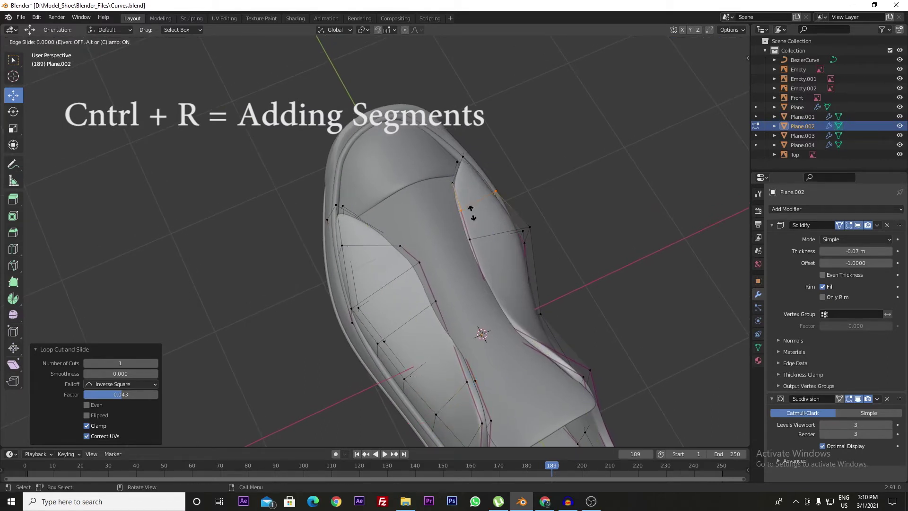
left_click(472, 213)
key("ctrl+r")
left_click(550, 332)
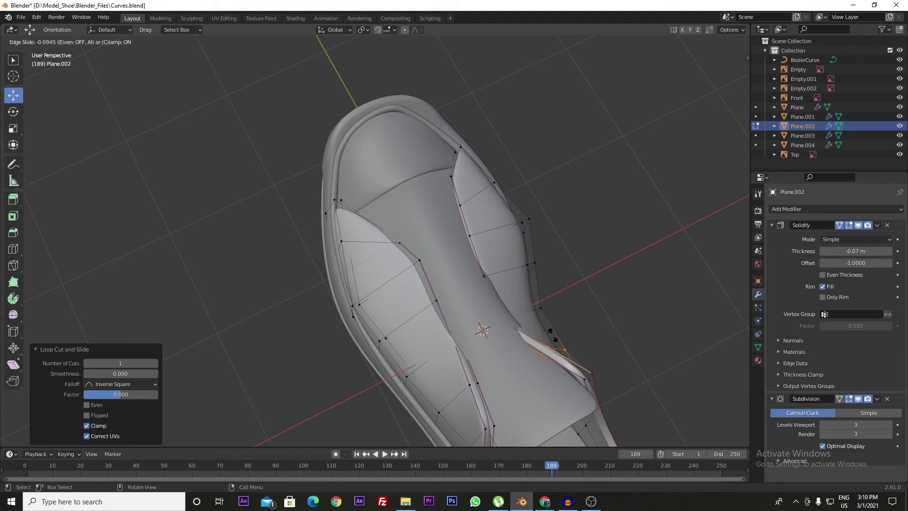
left_click(552, 334)
middle_click_drag(570, 298, 553, 310)
scroll(516, 300, "up", 3)
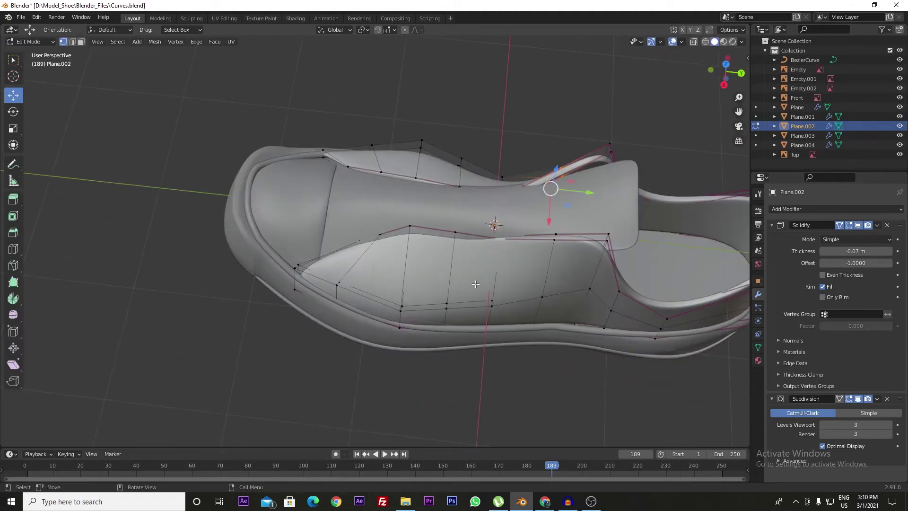
scroll(477, 286, "up", 3)
middle_click_drag(440, 321, 417, 290)
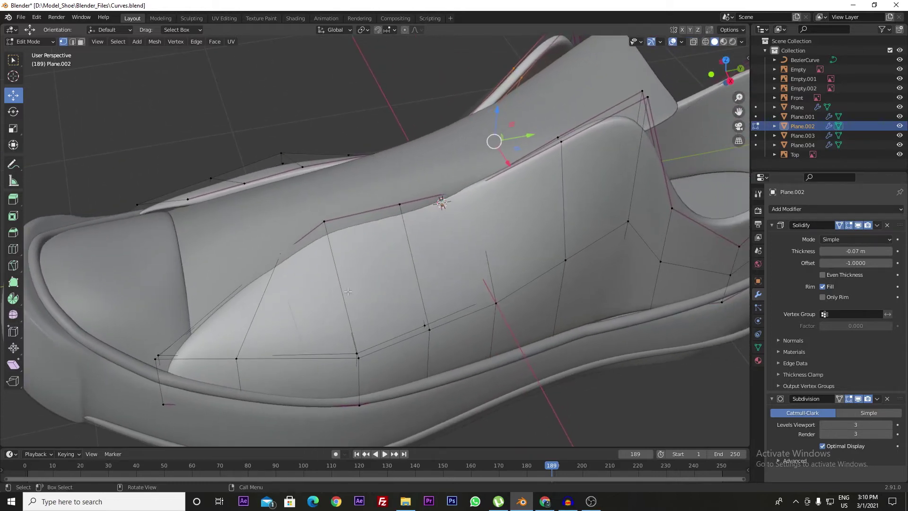
key("ctrl+r")
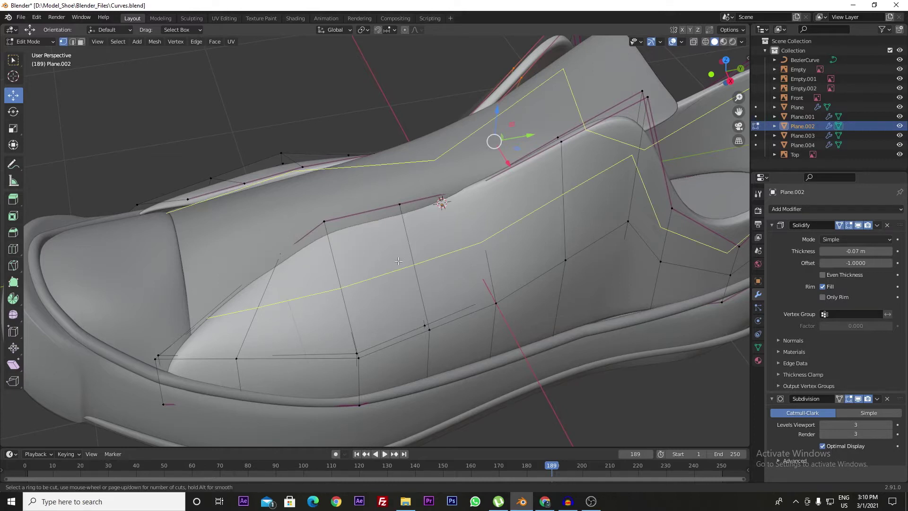
left_click(398, 260)
right_click(398, 260)
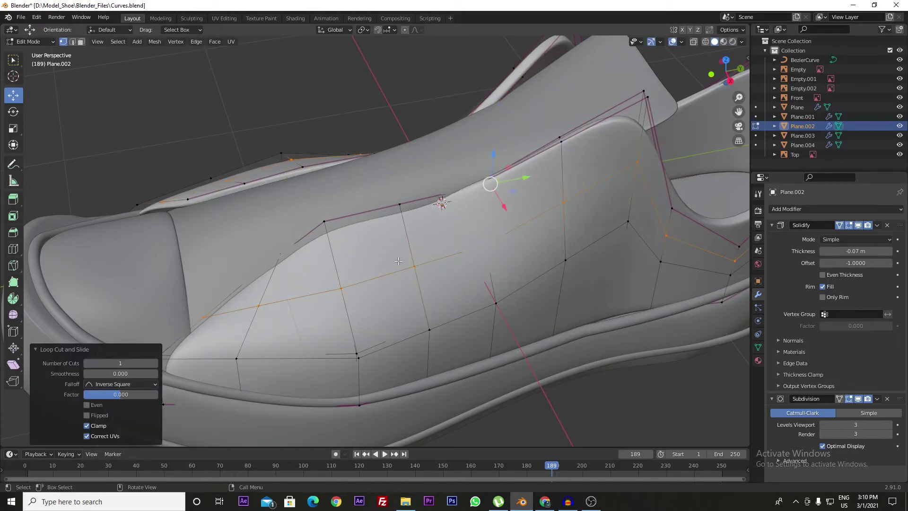
scroll(437, 279, "down", 2)
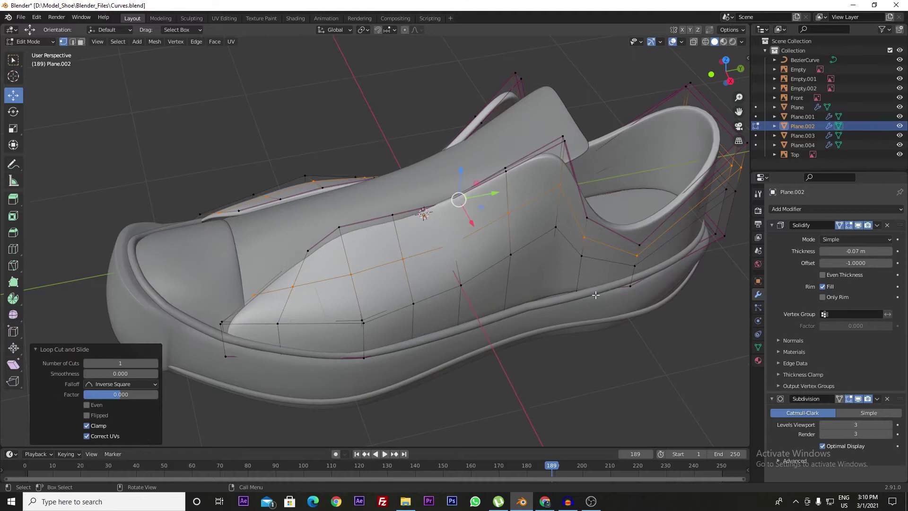
scroll(591, 295, "up", 2)
middle_click_drag(590, 295, 445, 231, "shift")
scroll(446, 231, "up", 1)
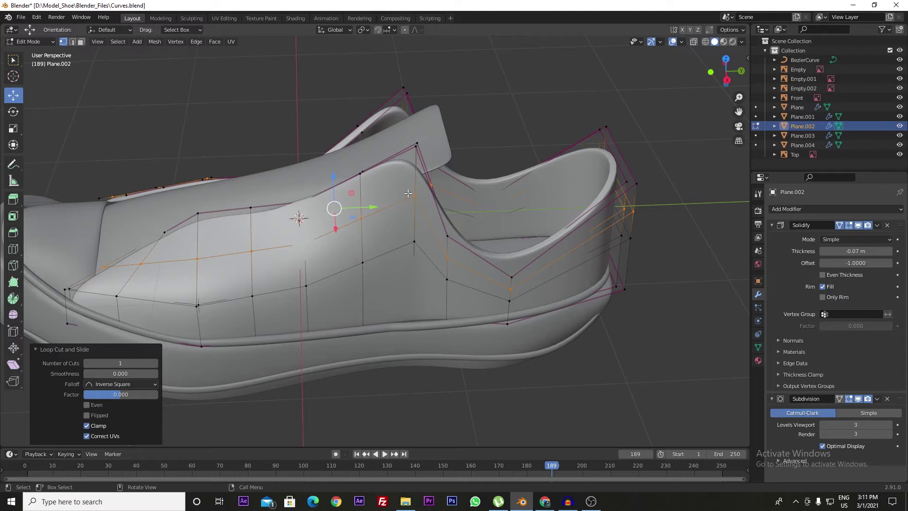
key("ctrl+z")
middle_click_drag(349, 222, 380, 242)
key("k")
Start a knife cut near the toe and carry it forward across the upper.
middle_click_drag(241, 279, 265, 278)
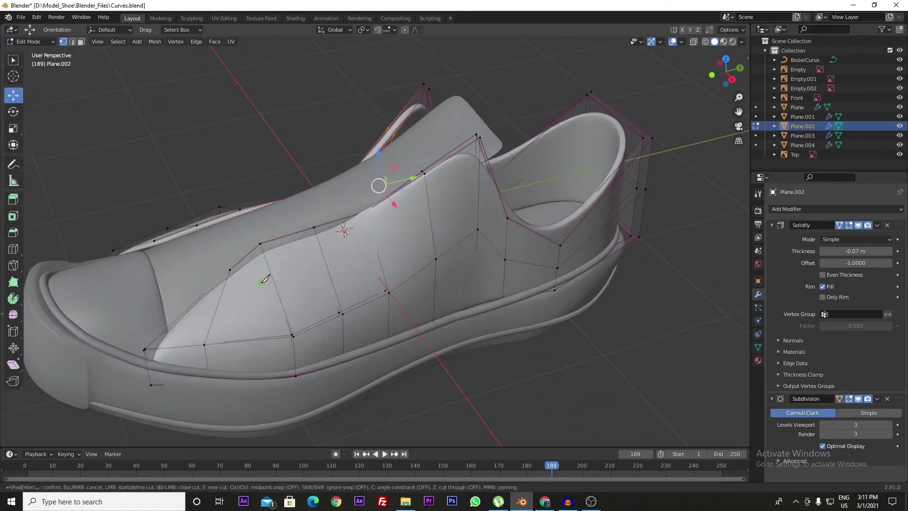
scroll(208, 303, "up", 3)
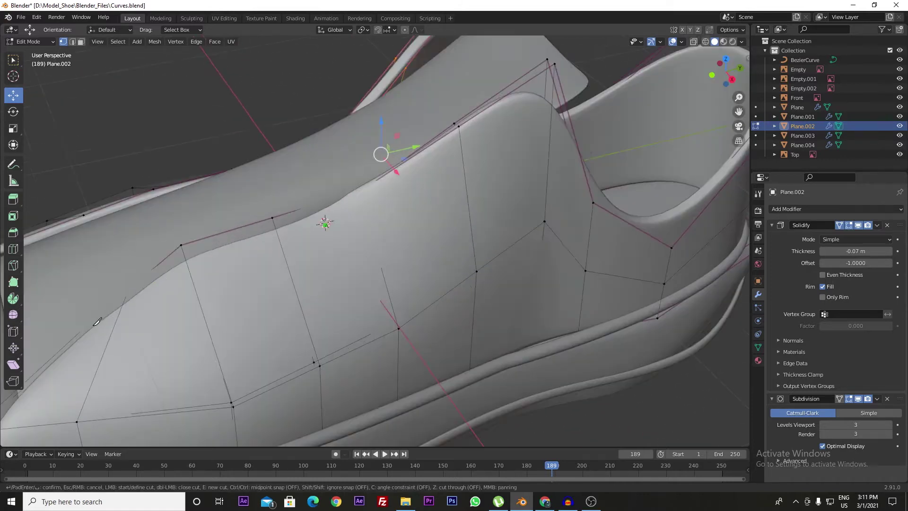
middle_click_drag(74, 339, 172, 278)
left_click(171, 278)
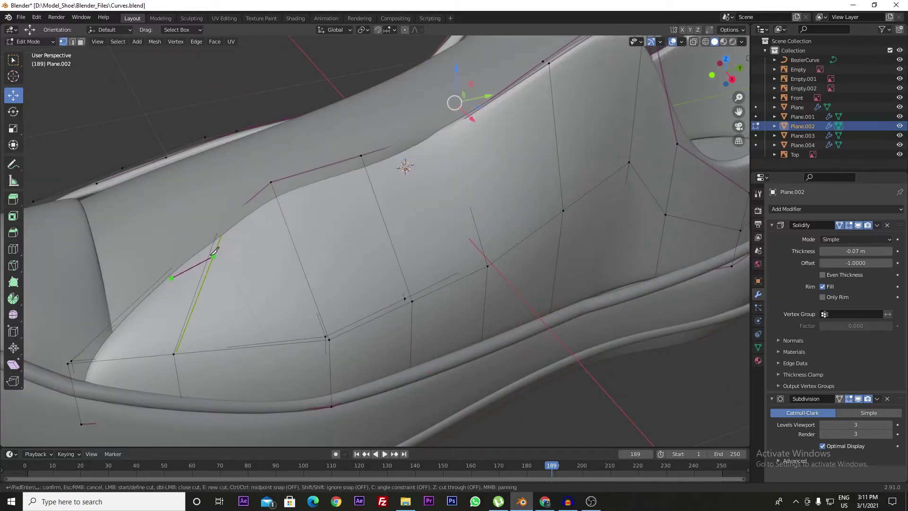
left_click(213, 258)
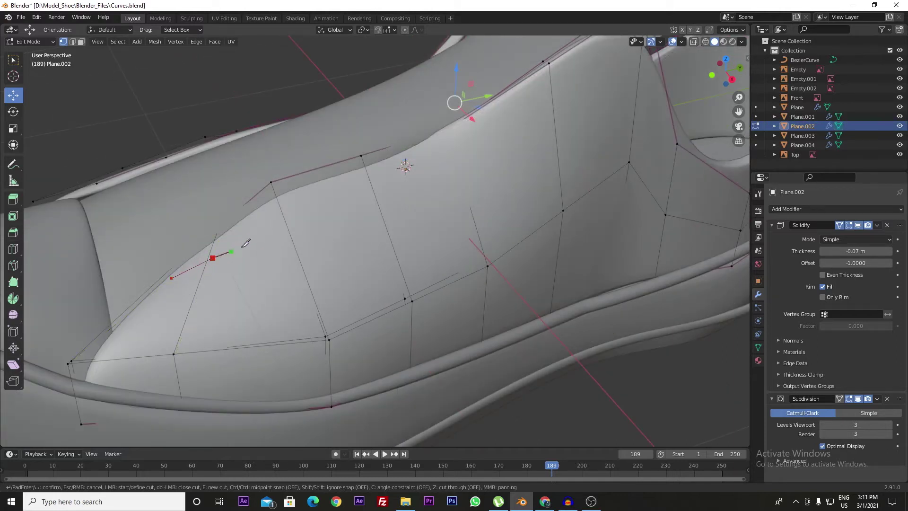
left_click(283, 220)
left_click(367, 188)
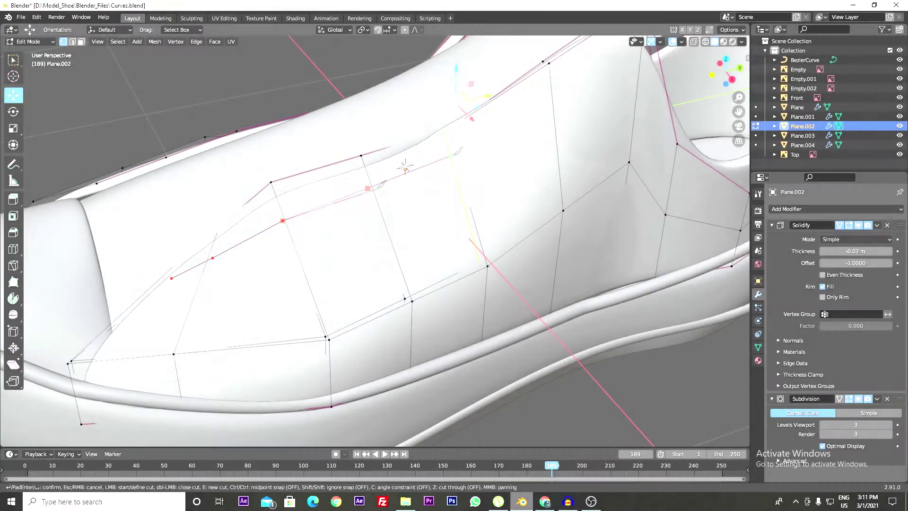
Extend the knife cut back to the heel collar and confirm it.
left_click(451, 156)
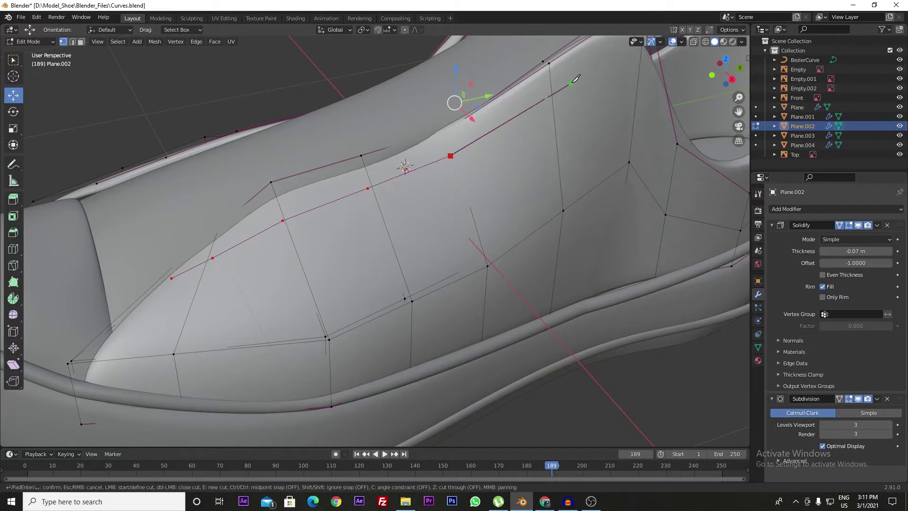
left_click(546, 93)
middle_click_drag(548, 90, 590, 100)
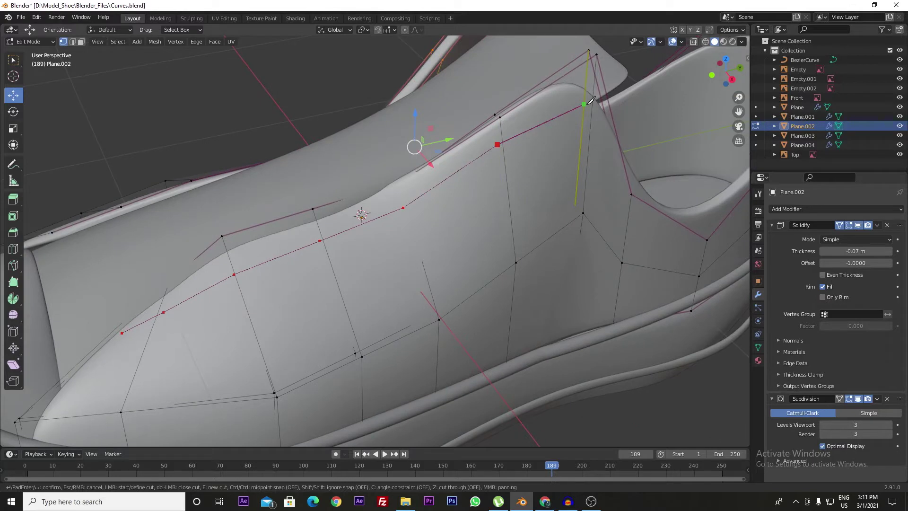
left_click(589, 102)
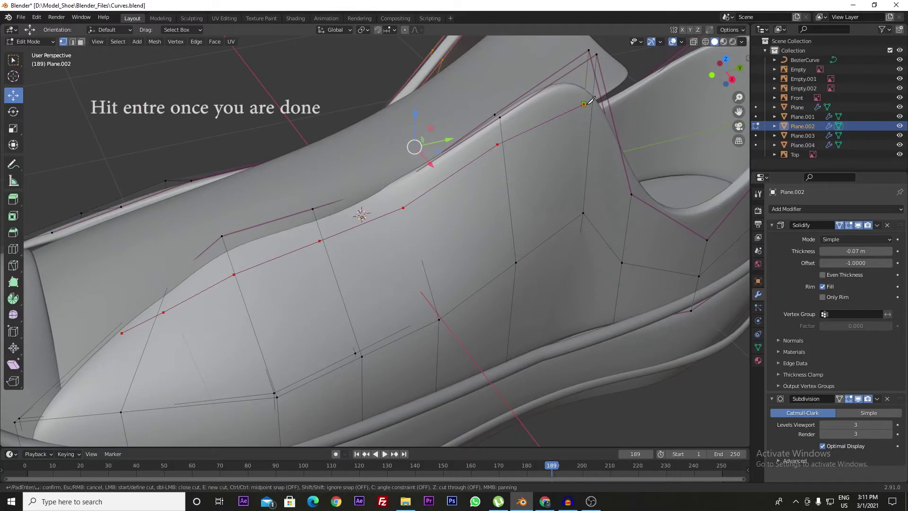
key("Return")
scroll(566, 174, "down", 5)
middle_click_drag(565, 174, 364, 250)
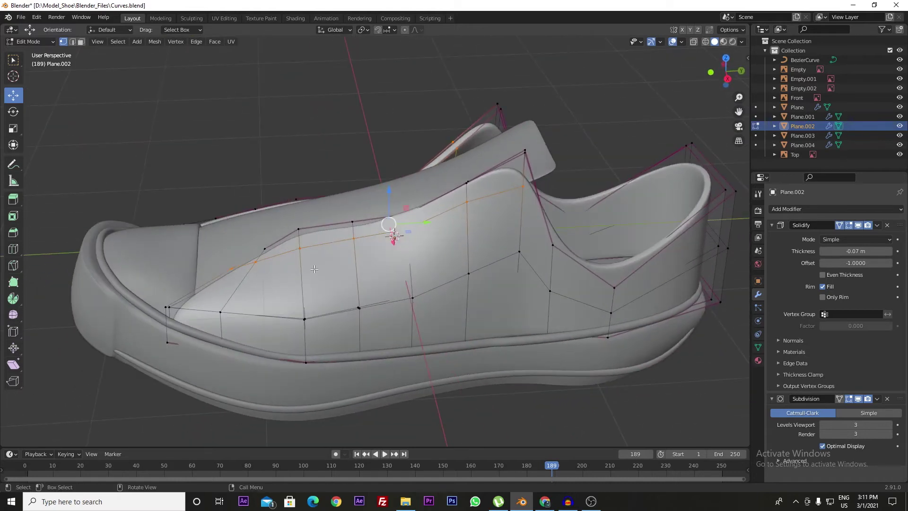
Knife-cut a lengthwise edge along the upper's side from toe to rear vertex.
key("k")
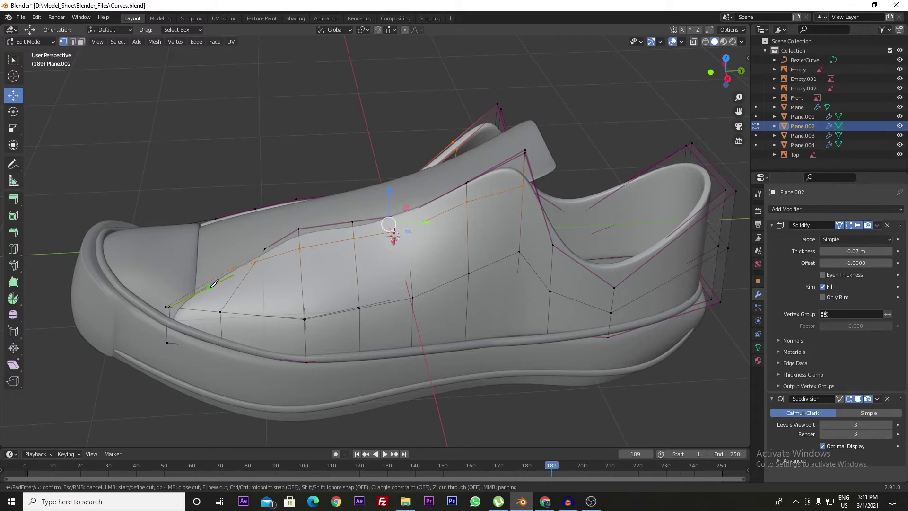
left_click(211, 285)
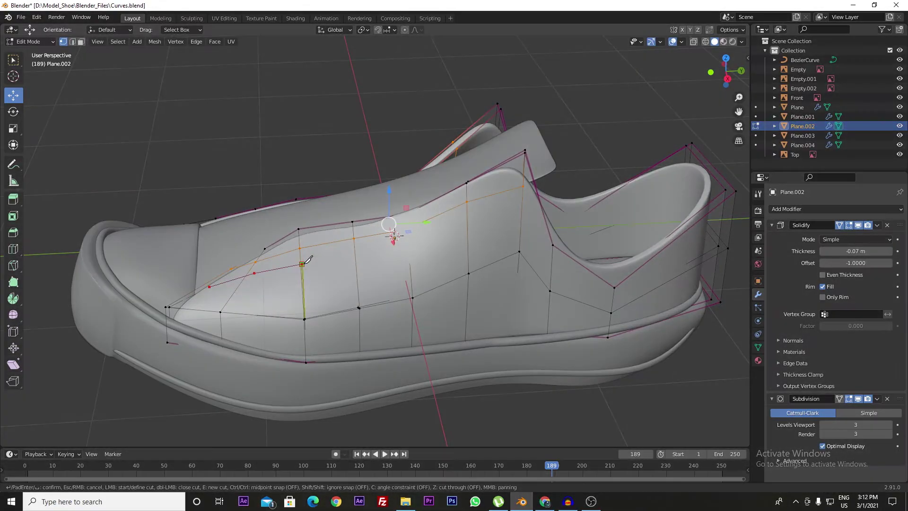
left_click(302, 264)
left_click(409, 247)
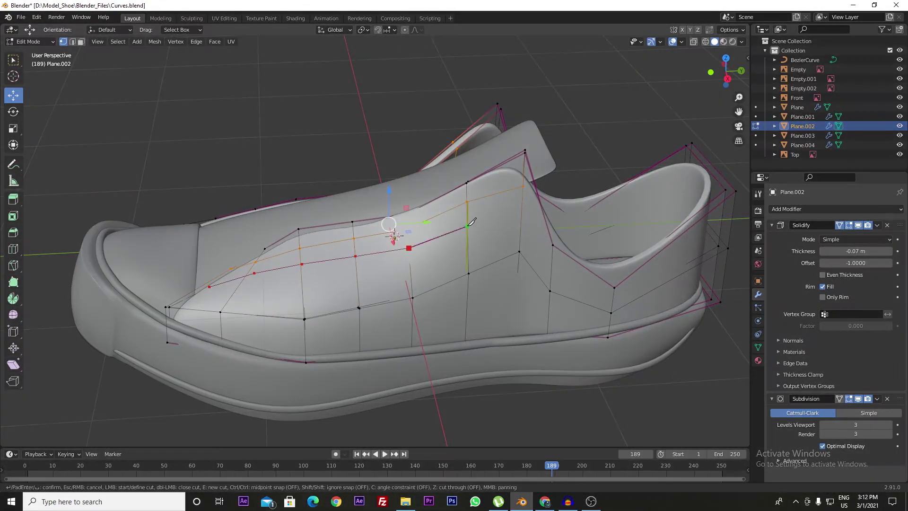
left_click(467, 225)
left_click(520, 206)
key("Return")
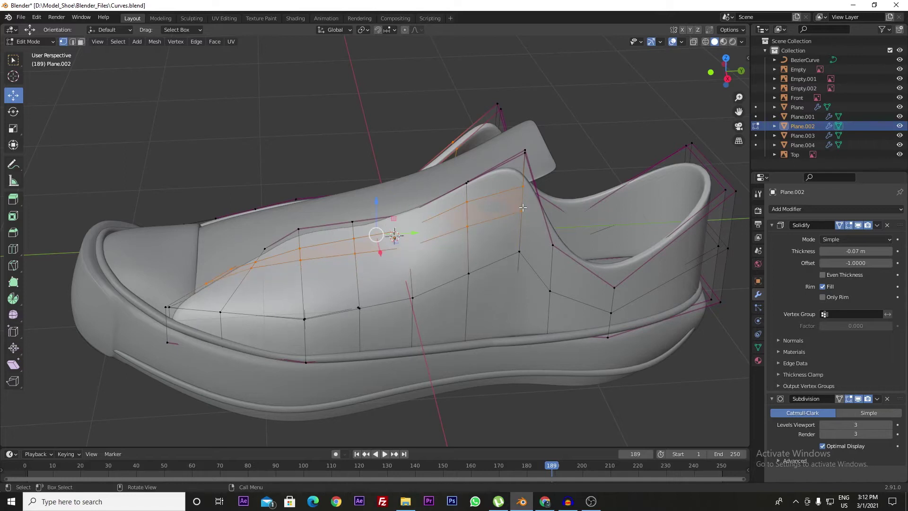
Make a second lengthwise knife cut lower on the side, bounding the eyelet strip.
key("k")
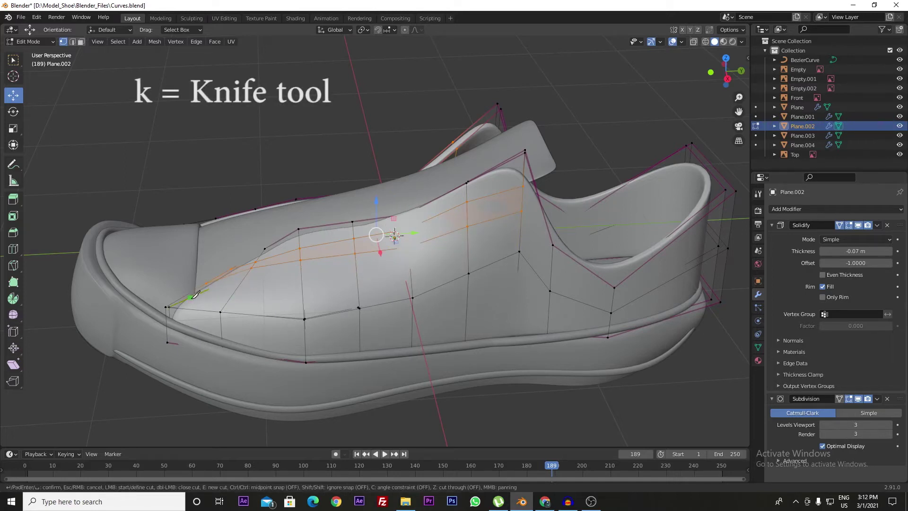
left_click(191, 297)
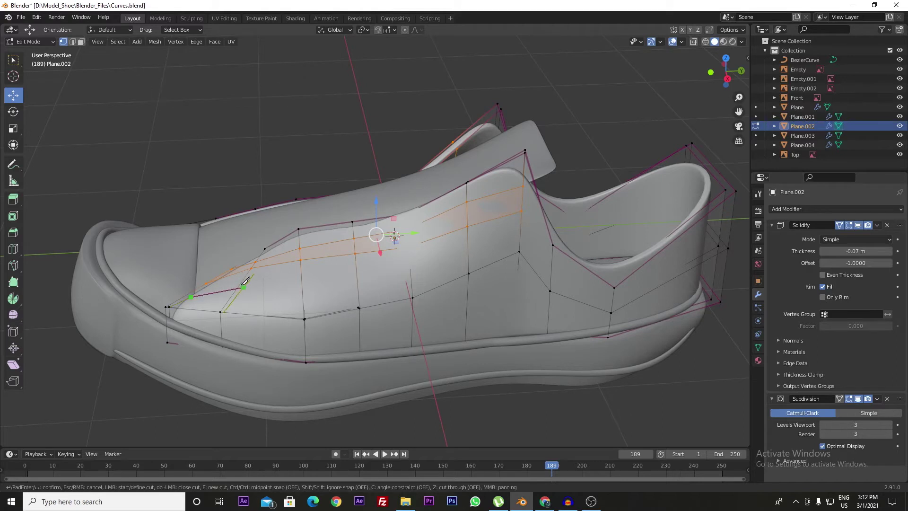
left_click(244, 284)
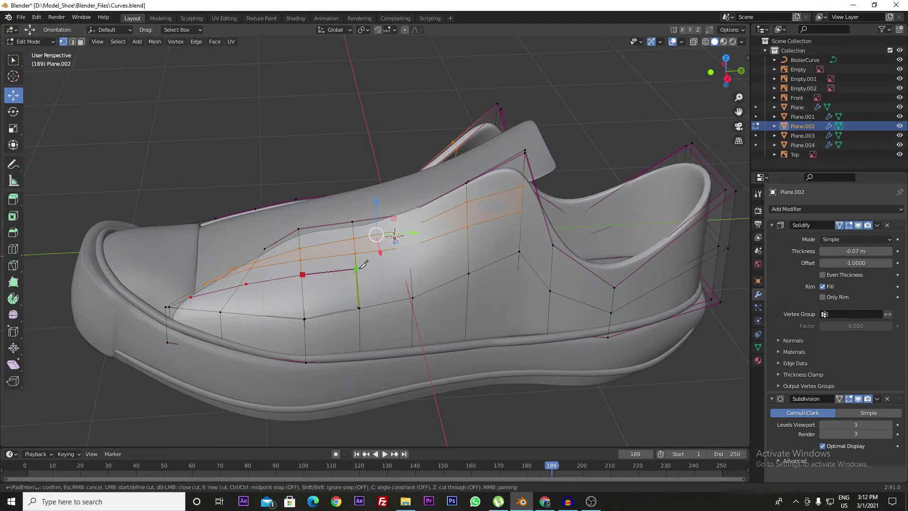
left_click(356, 269)
left_click(409, 260)
key("Return")
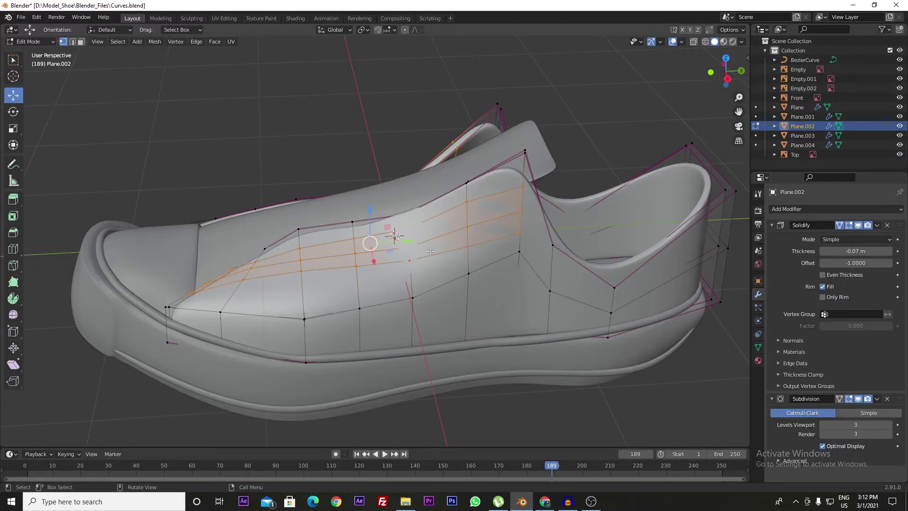
middle_click_drag(429, 252, 406, 297)
Select the vertex at the strip's front end and nudge it slightly along Y.
key("3")
scroll(397, 296, "up", 3)
middle_click_drag(337, 103, 389, 159)
middle_click_drag(187, 277, 312, 323)
key("1")
left_click(203, 259)
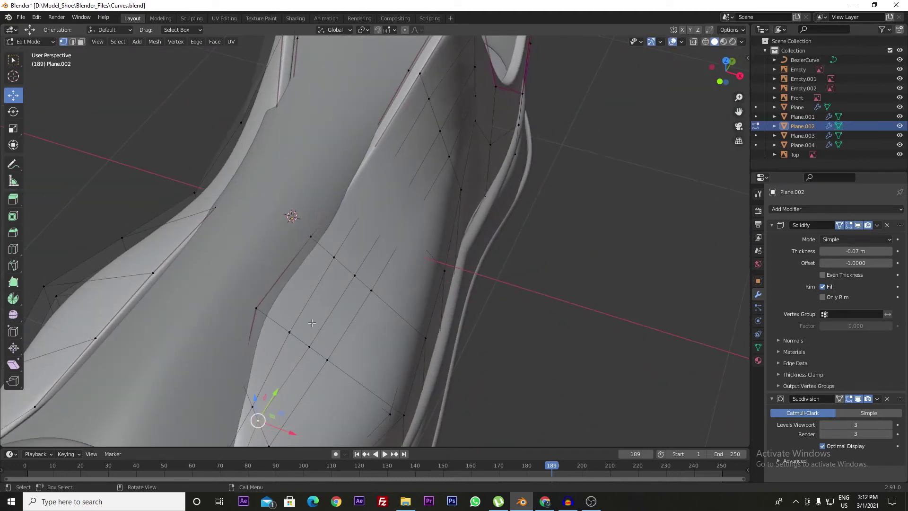
key("KP_Decimal")
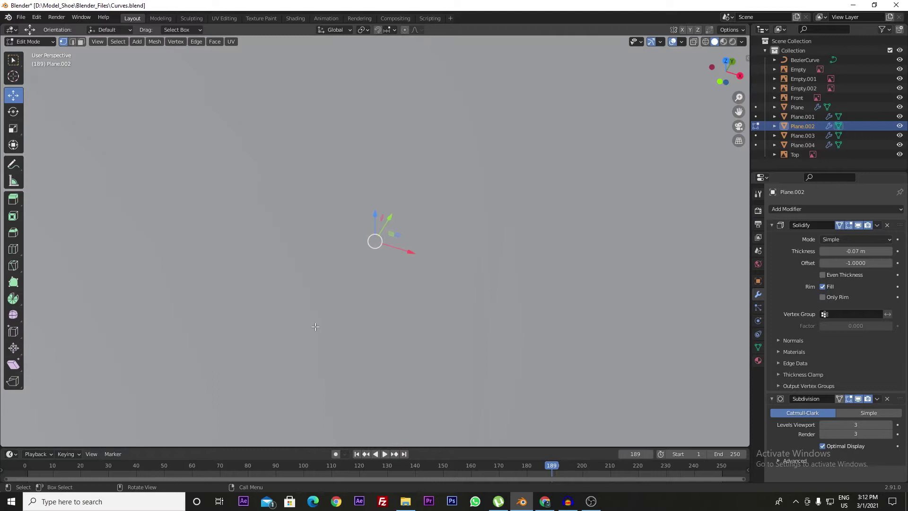
middle_click_drag(368, 328, 431, 283)
left_click_drag(403, 251, 403, 252)
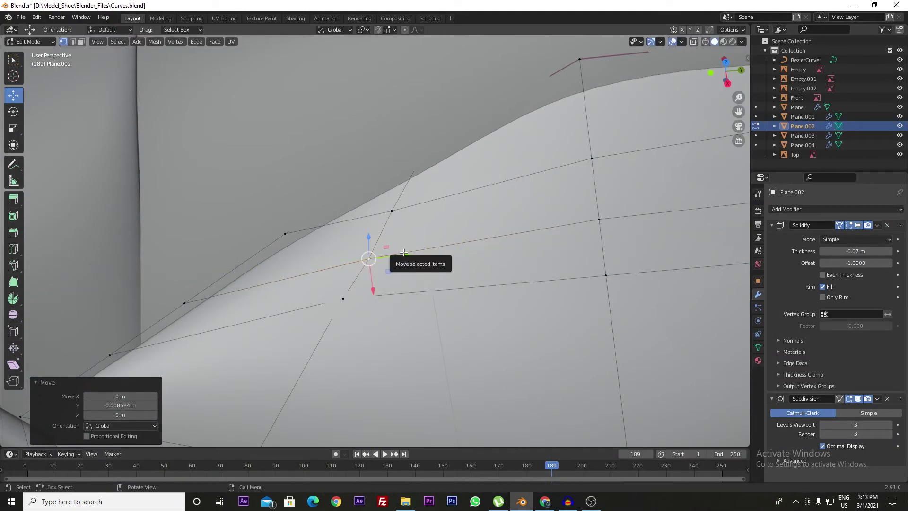
scroll(399, 259, "down", 2)
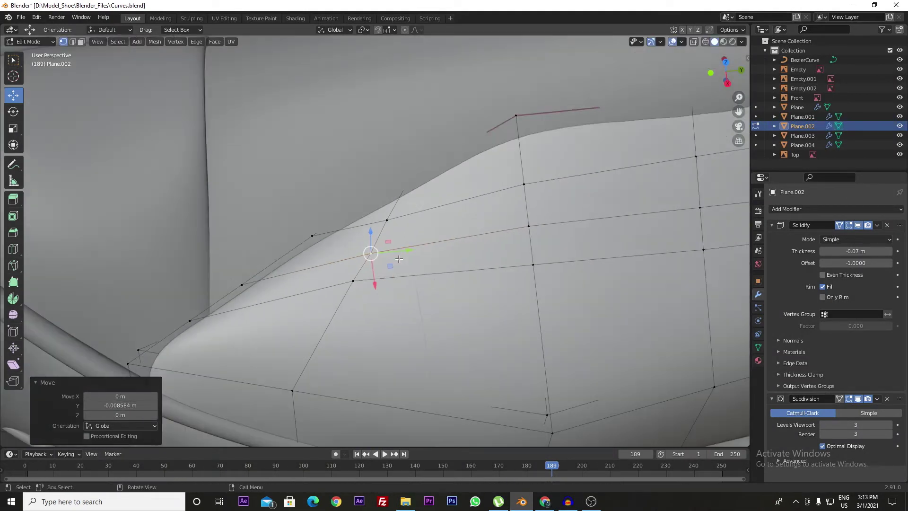
Knife-cut across the corner at the strip's front end.
key("k")
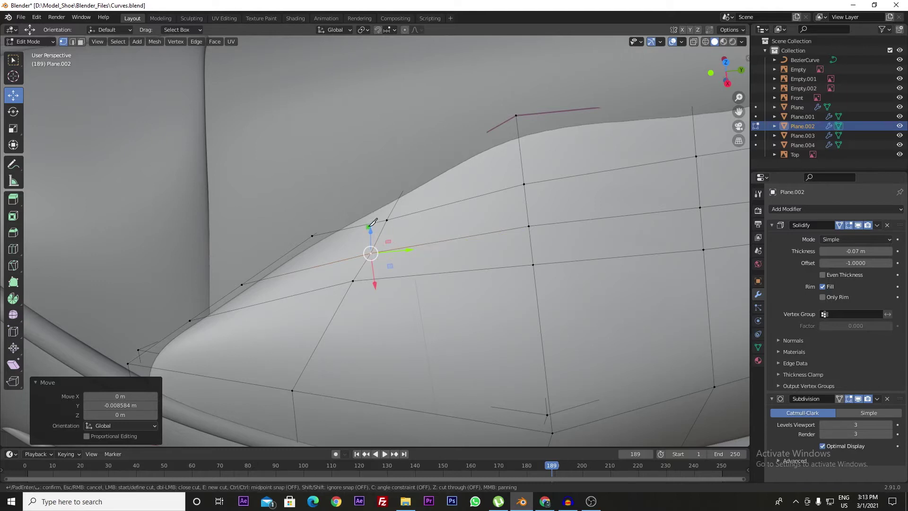
left_click(368, 226)
middle_click_drag(369, 220, 367, 259)
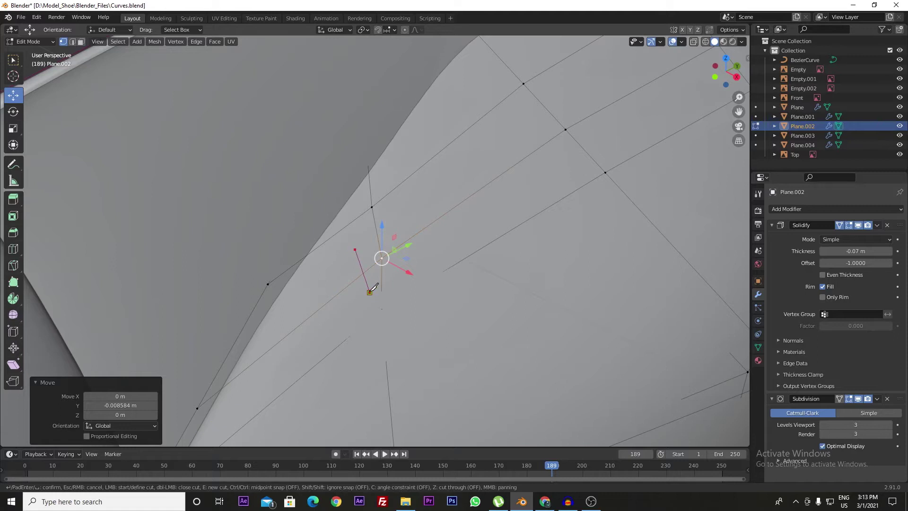
left_click(369, 291)
key("Return")
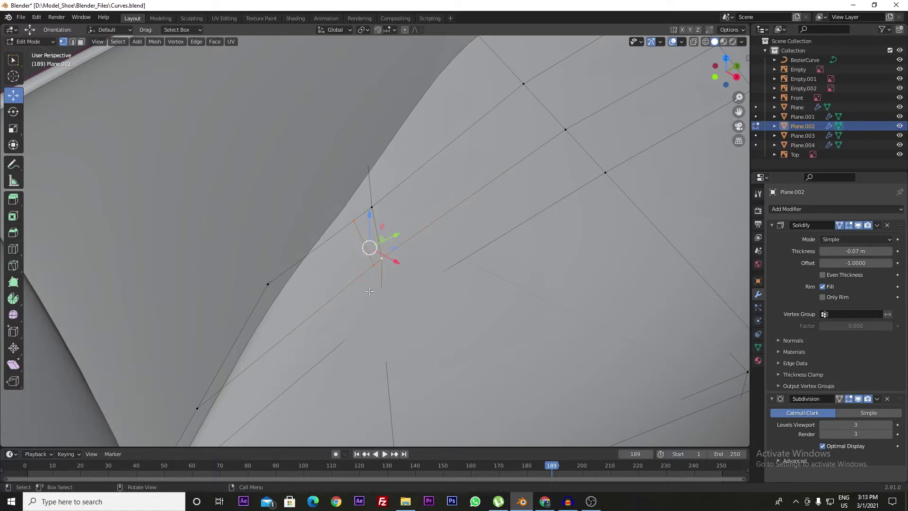
Move the cut's vertices along Y, shifting the lower one -0.010165 m.
middle_click_drag(373, 282, 391, 254)
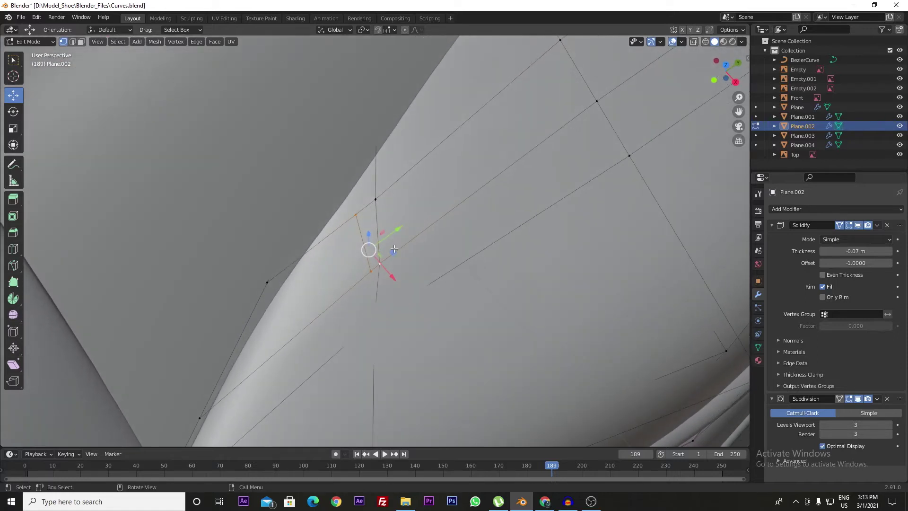
left_click_drag(396, 232, 391, 234)
key("Escape")
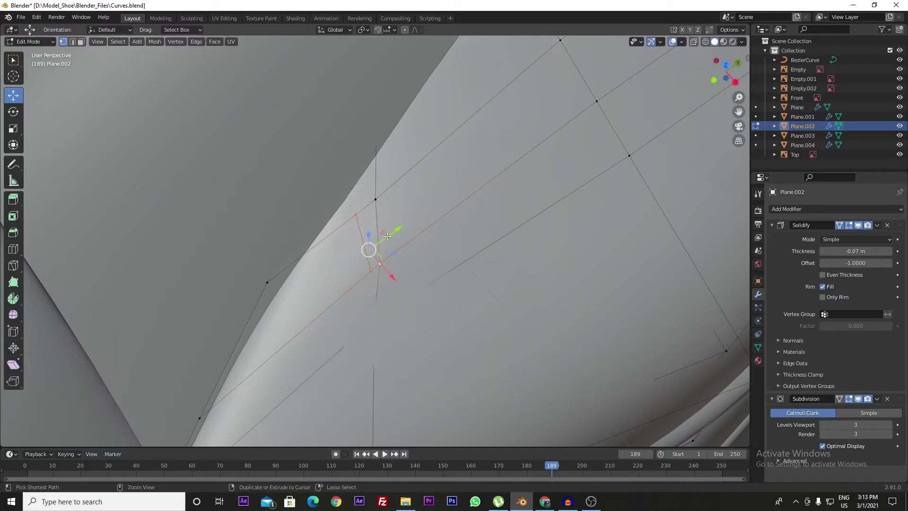
key("ctrl+z")
left_click_drag(395, 230, 383, 261)
left_click(359, 280)
middle_click_drag(382, 261, 458, 267)
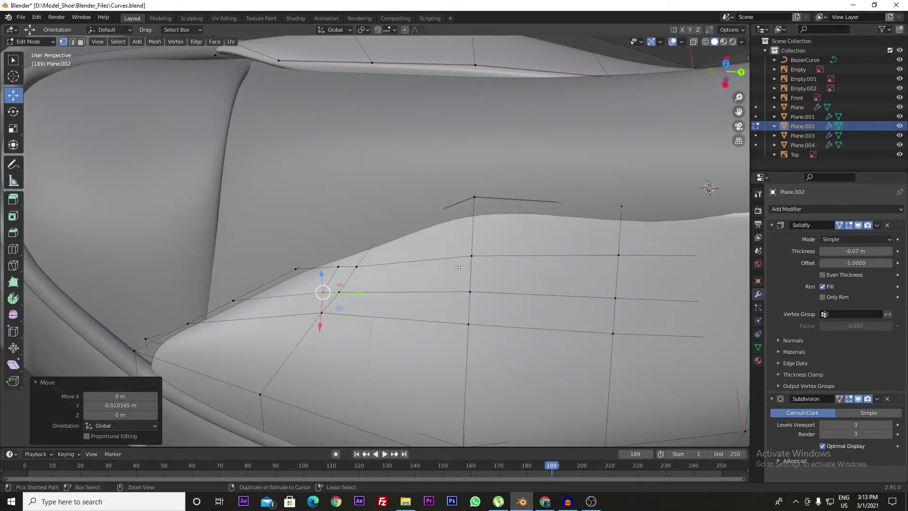
Make two crosswise knife cuts from the strip's upper to lower edge.
key("k")
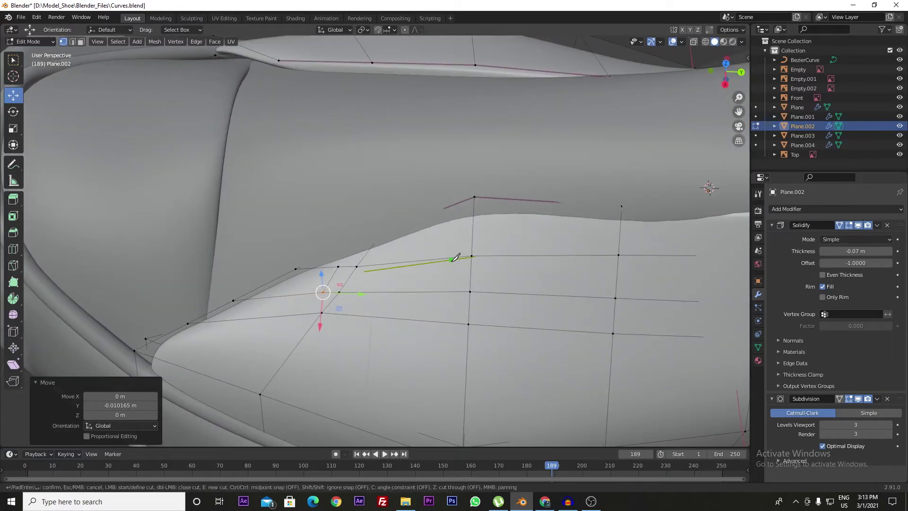
left_click(450, 259)
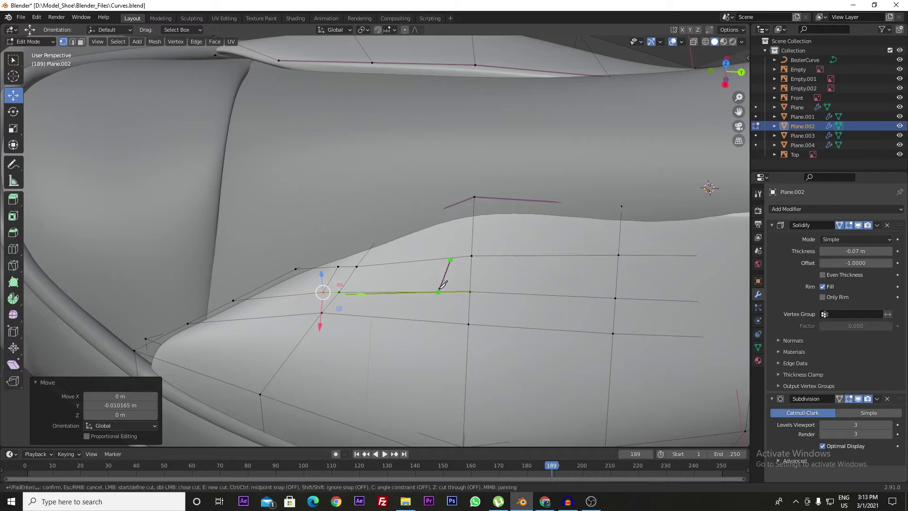
left_click(437, 291)
key("Return")
key("k")
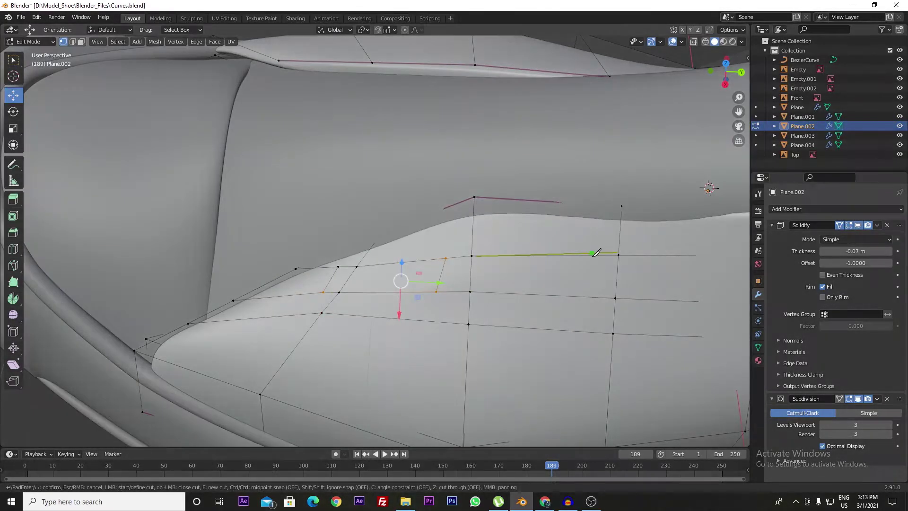
left_click(592, 253)
middle_click_drag(586, 293, 524, 271)
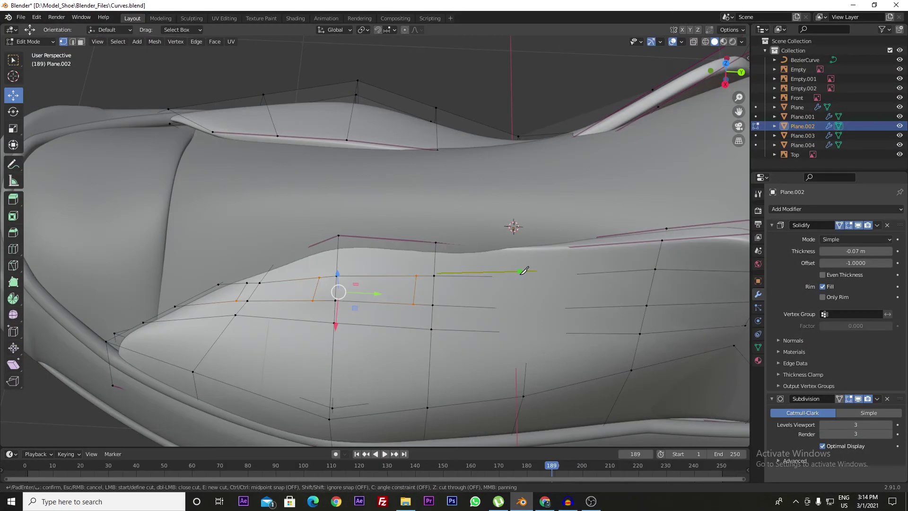
left_click(520, 271)
left_click(513, 301)
key("Return")
Add a third cross cut further back along the strip.
key("k")
left_click(632, 260)
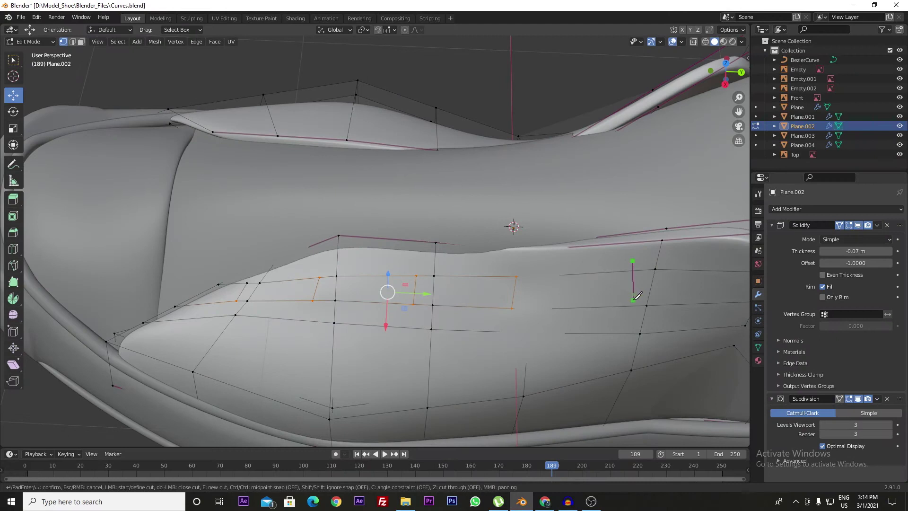
left_click(630, 296)
key("Return")
scroll(628, 297, "down", 3)
middle_click_drag(548, 298, 497, 293)
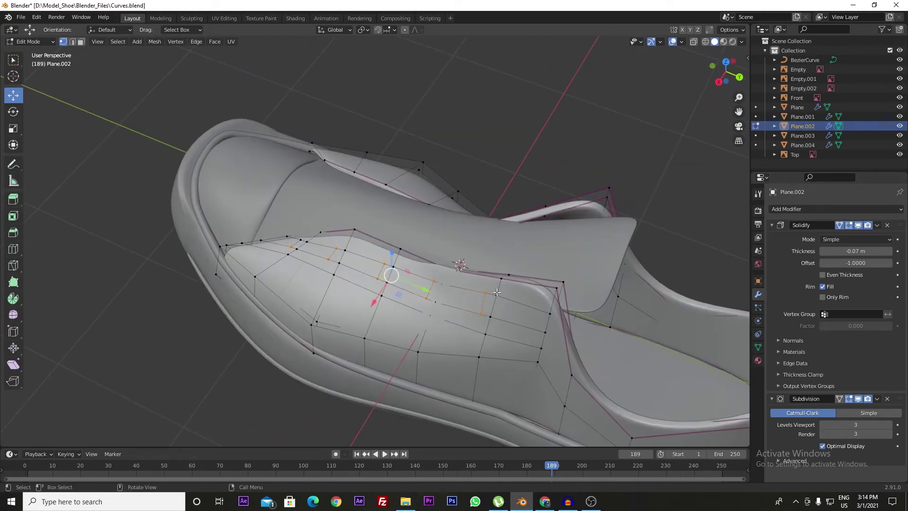
Move a vertical edge at the strip's rear 0.061036 m along Y.
left_click(487, 303)
middle_click_drag(509, 330, 529, 319)
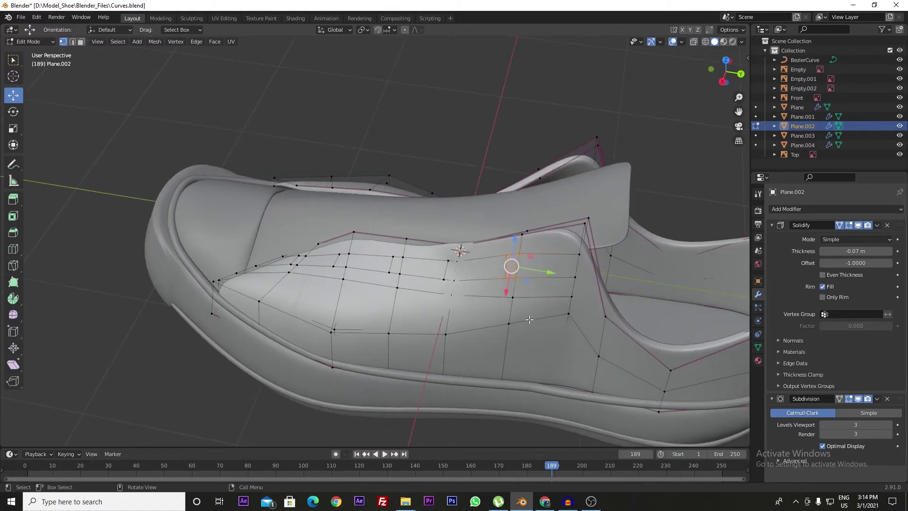
key("2")
left_click(507, 330)
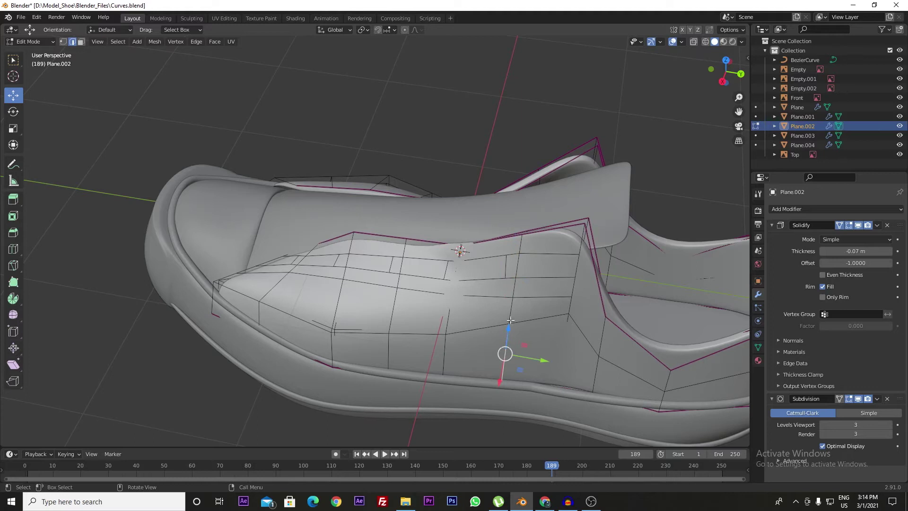
left_click(501, 268, "alt")
left_click(504, 269)
left_click_drag(548, 294, 505, 218)
Raise a top-rim vertex 0.023472 m, then return to Object Mode and select Plane.003.
key("1")
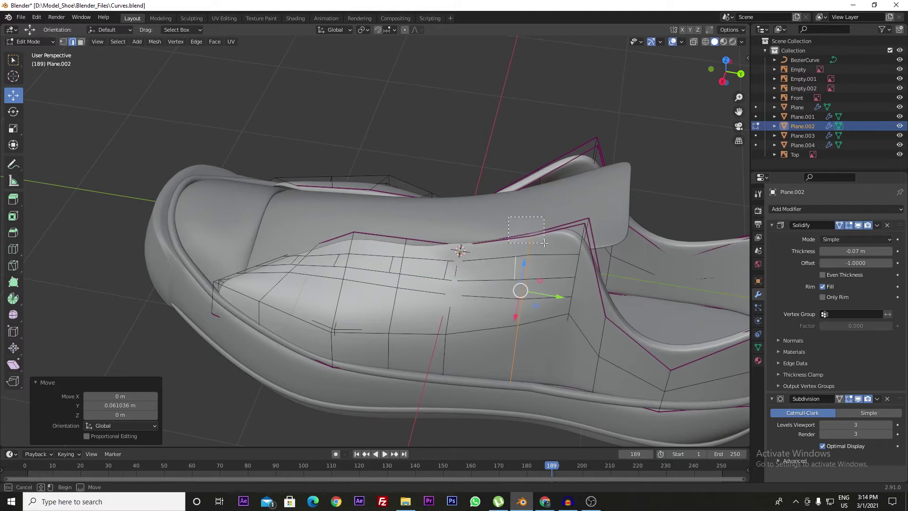
left_click(539, 243)
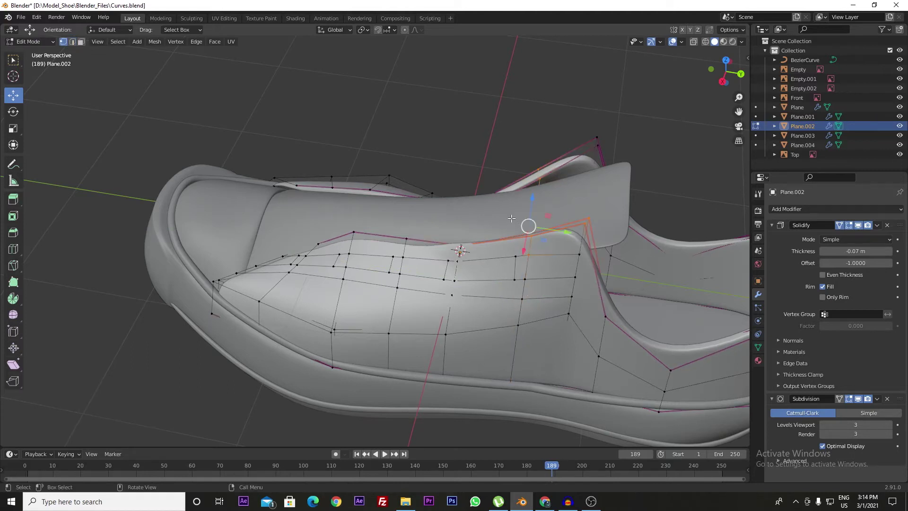
left_click(530, 204)
left_click_drag(536, 196, 534, 192)
middle_click_drag(534, 191, 515, 215)
key("Tab")
left_click(520, 205)
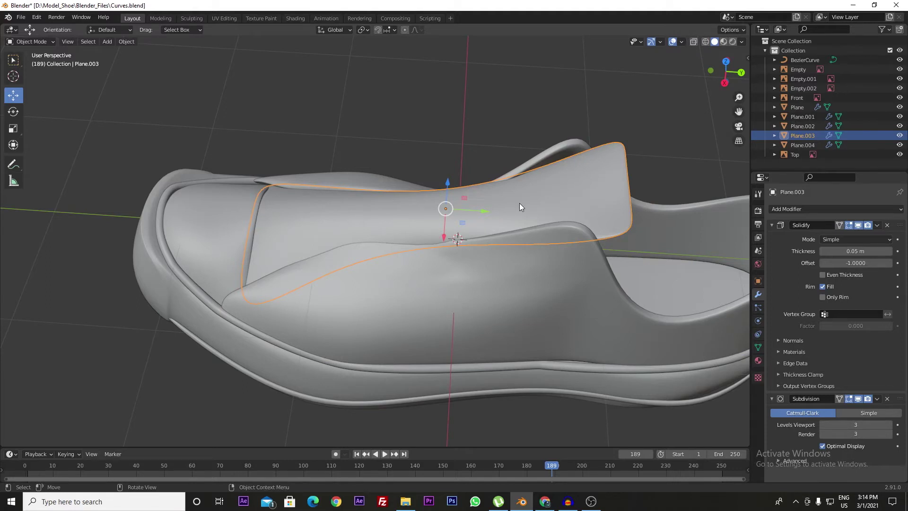
Hide the tongue Plane.003 and switch to face selection on the upper Plane.002.
key("h")
left_click(478, 286)
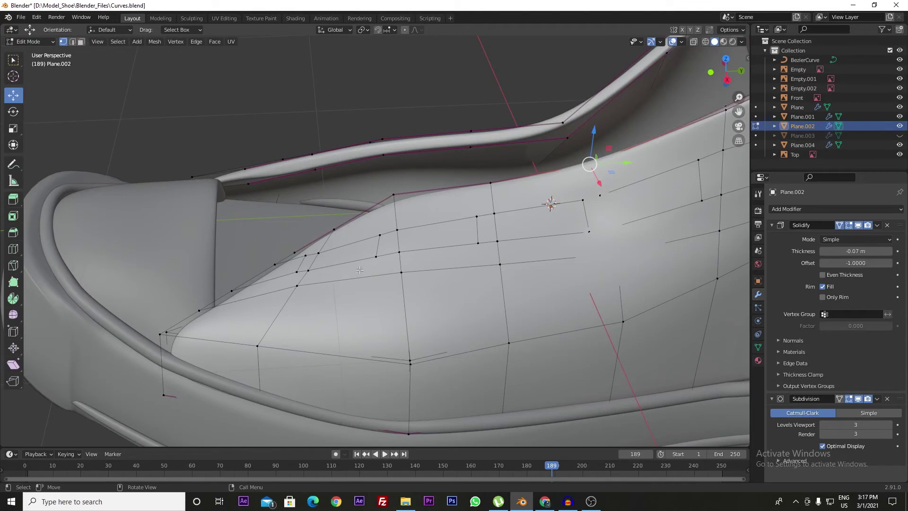
key("3")
left_click(387, 245)
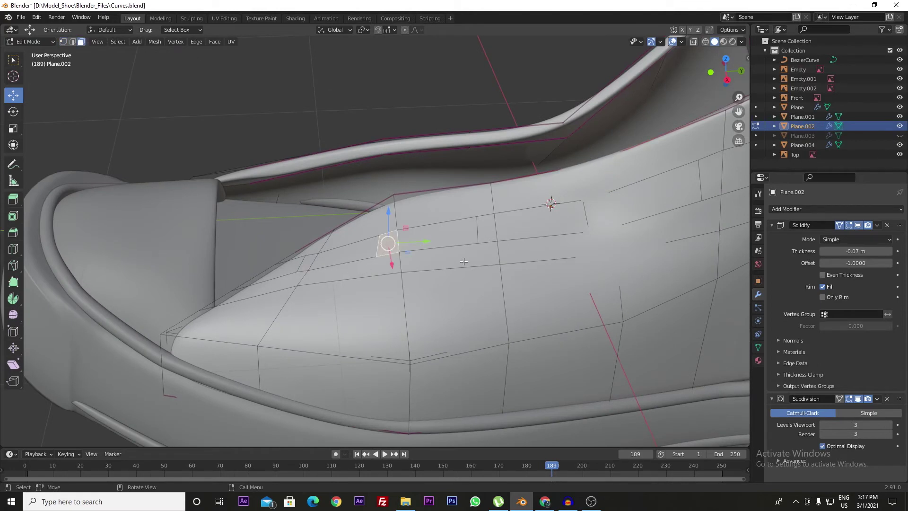
left_click(484, 232, "shift")
left_click(395, 136)
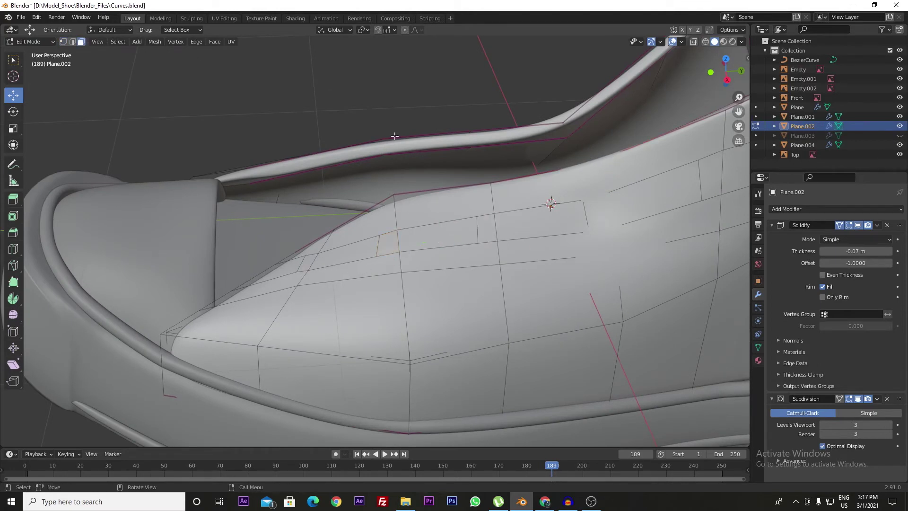
Select the eyelet faces along the upper's side strip for deletion.
left_click(384, 243)
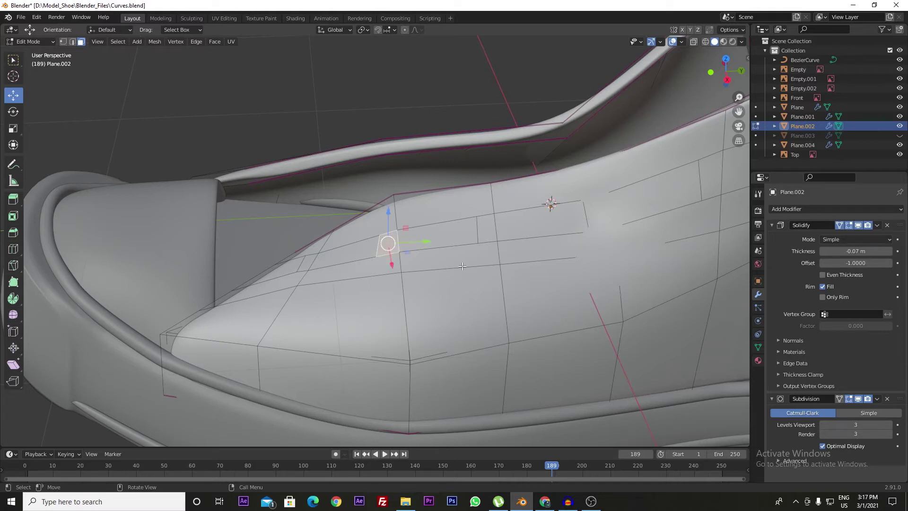
left_click(483, 235, "shift")
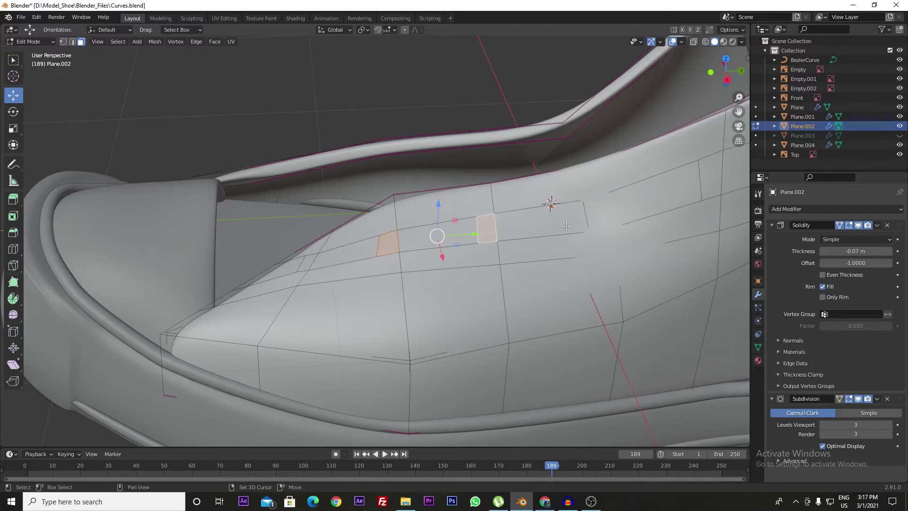
left_click(707, 175, "shift")
scroll(708, 175, "down", 3)
middle_click_drag(707, 176, 618, 243)
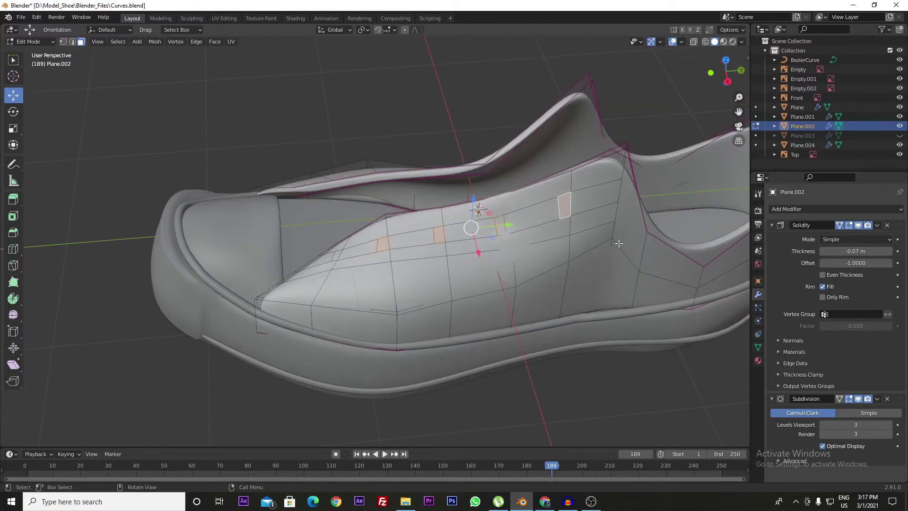
key("x")
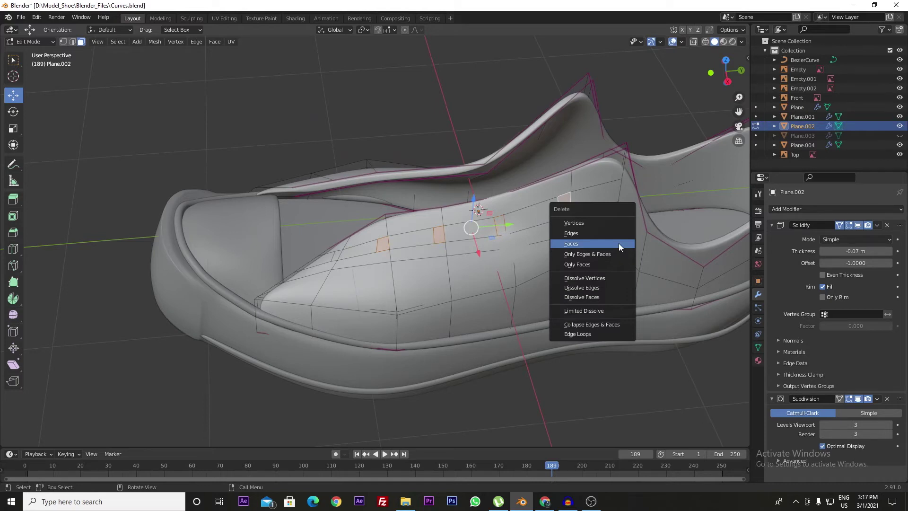
Delete the selected faces to open eyelet holes and shrink the rightmost hole to 0.575.
left_click(618, 243)
mouse_move(553, 265)
middle_mouse_down()
mouse_move(551, 240)
mouse_move(539, 316)
mouse_move(542, 272)
middle_mouse_up()
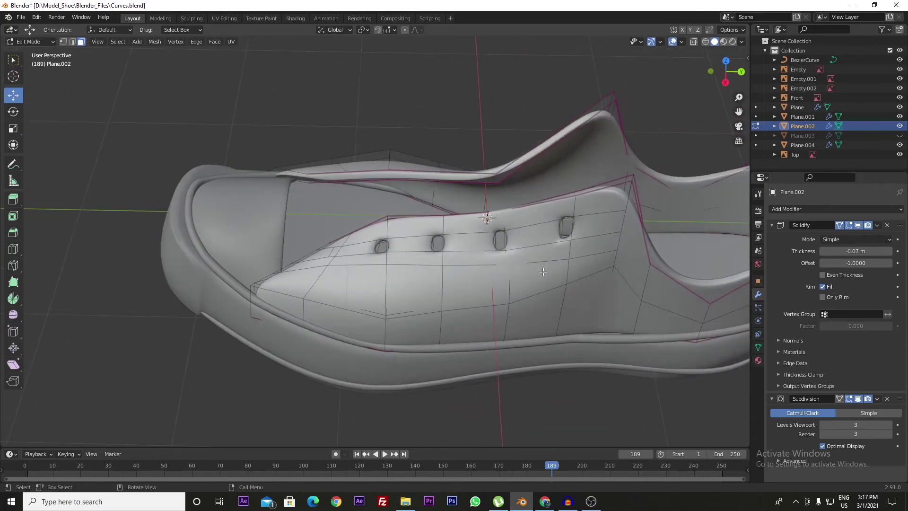
key("1")
left_click(572, 232, "alt")
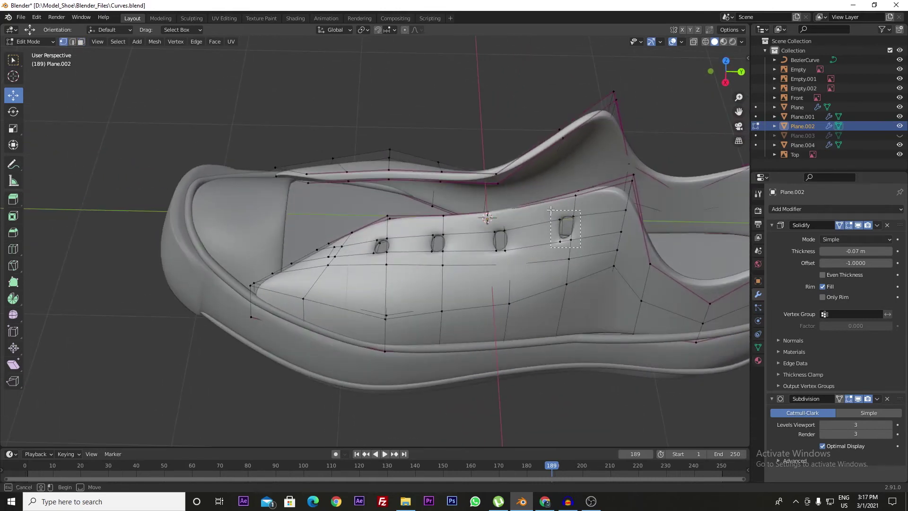
key("s")
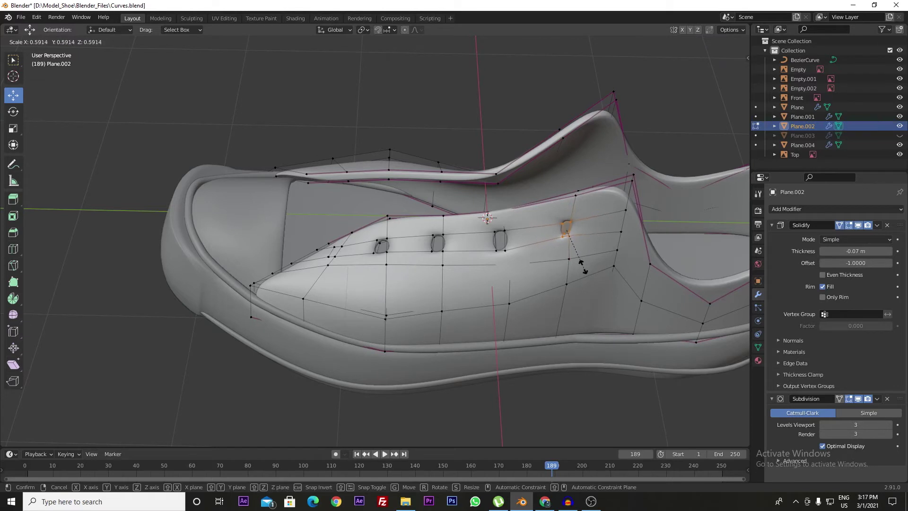
left_click(581, 266)
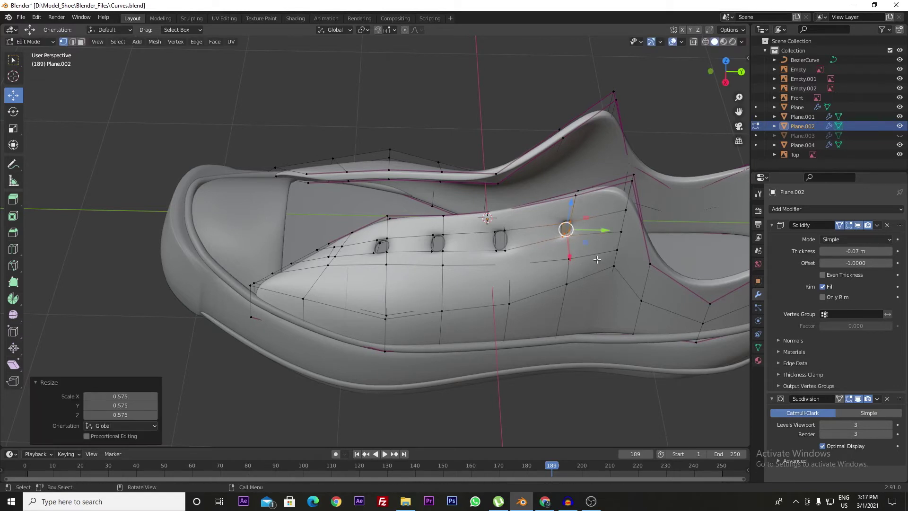
Rescale the hole loops to 0.674 and 0.719, then resize the third hole.
key("g")
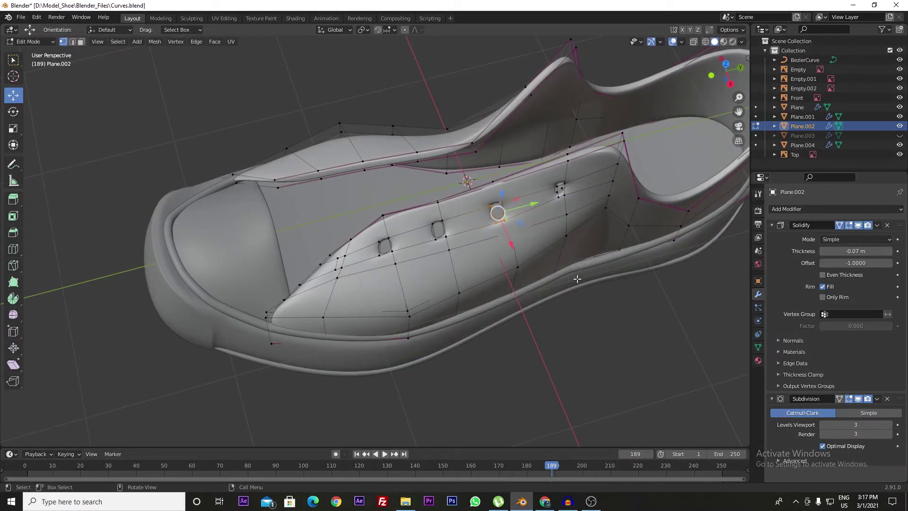
key("s")
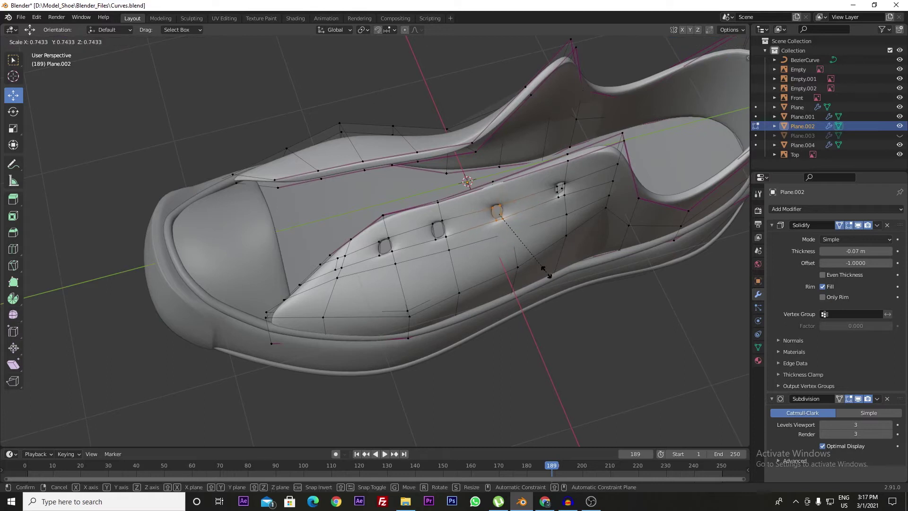
left_click(537, 269)
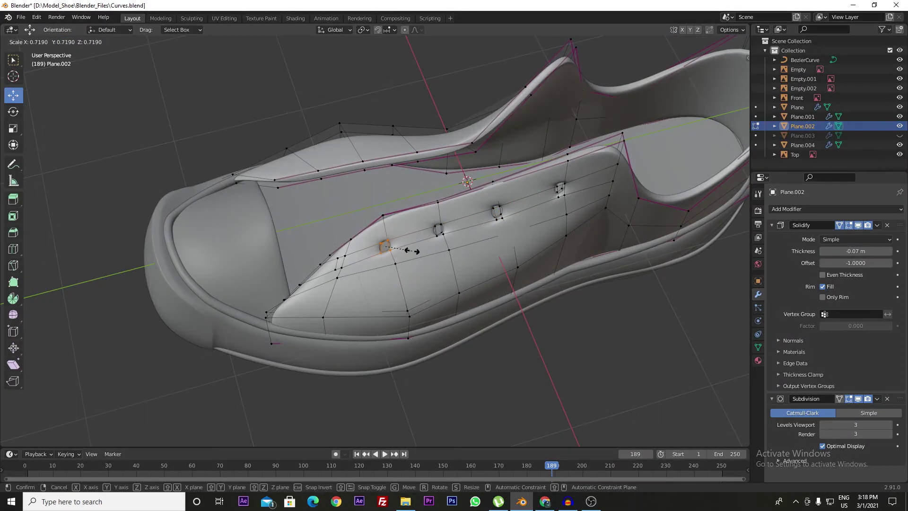
left_click(416, 252)
middle_click_drag(411, 251, 487, 227)
left_click(497, 236, "alt")
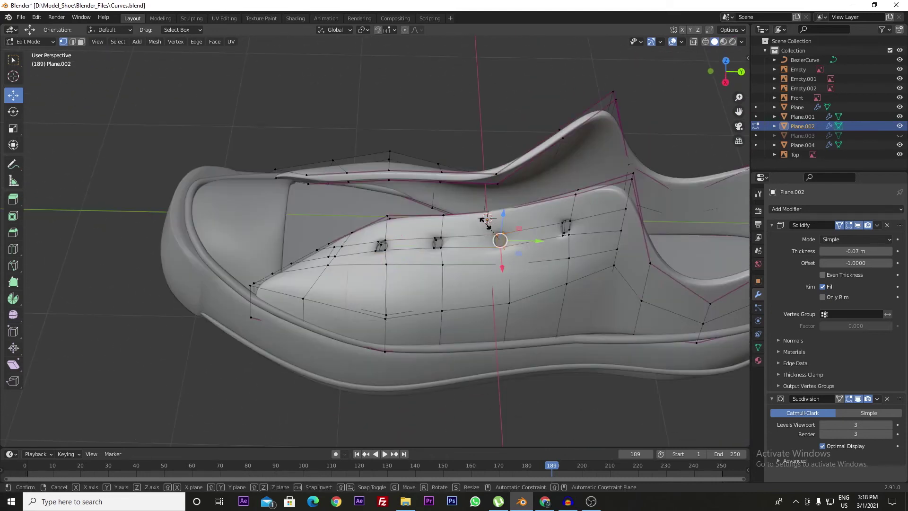
key("s")
left_click(483, 224)
Move all four hole loops together into evenly spaced positions along the side.
left_click(379, 243, "alt")
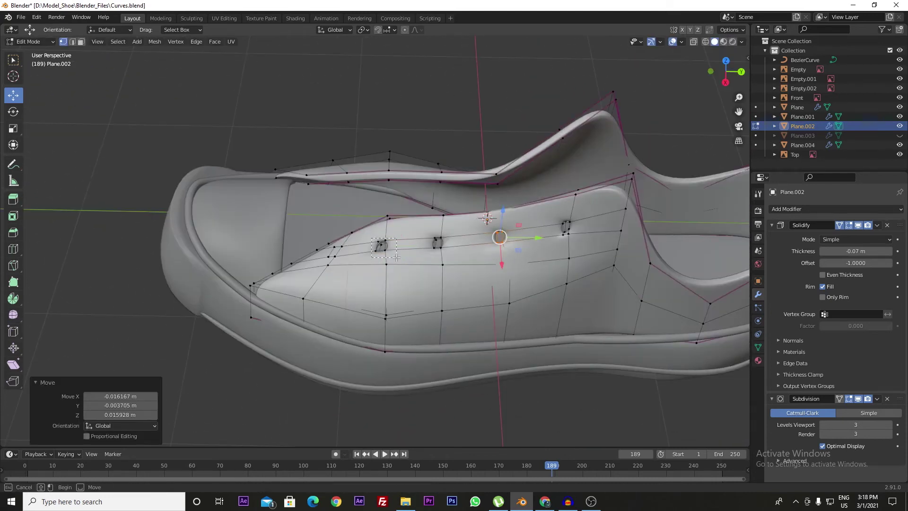
left_click(434, 240, "alt+shift")
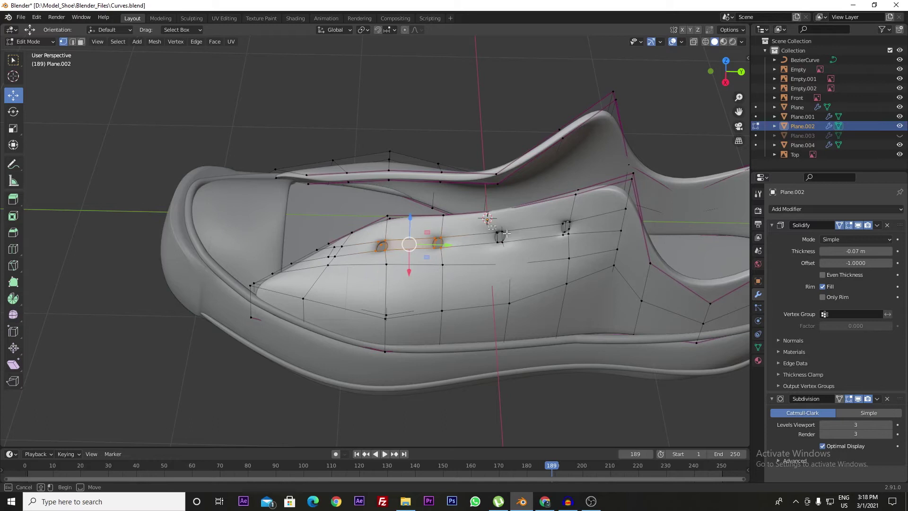
left_click_drag(522, 246, 523, 246, "shift")
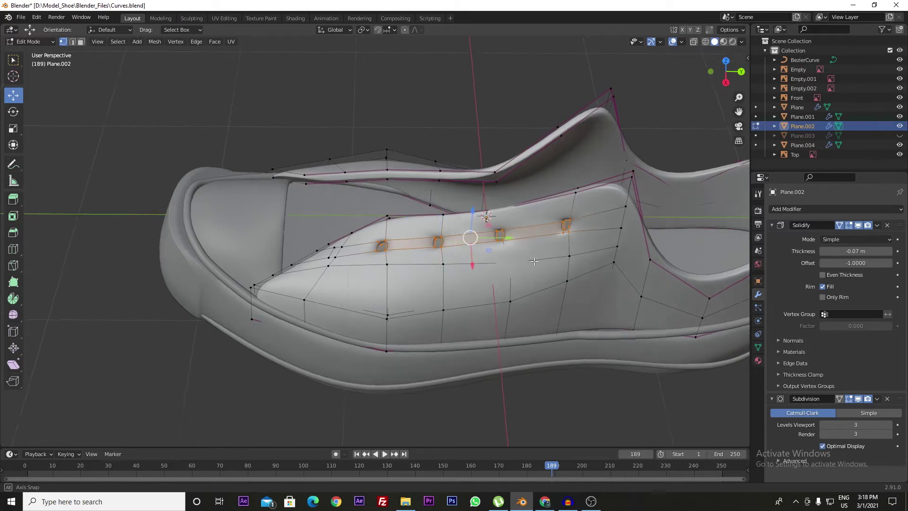
middle_click_drag(577, 242, 577, 270)
middle_click_drag(528, 234, 486, 230)
key("g")
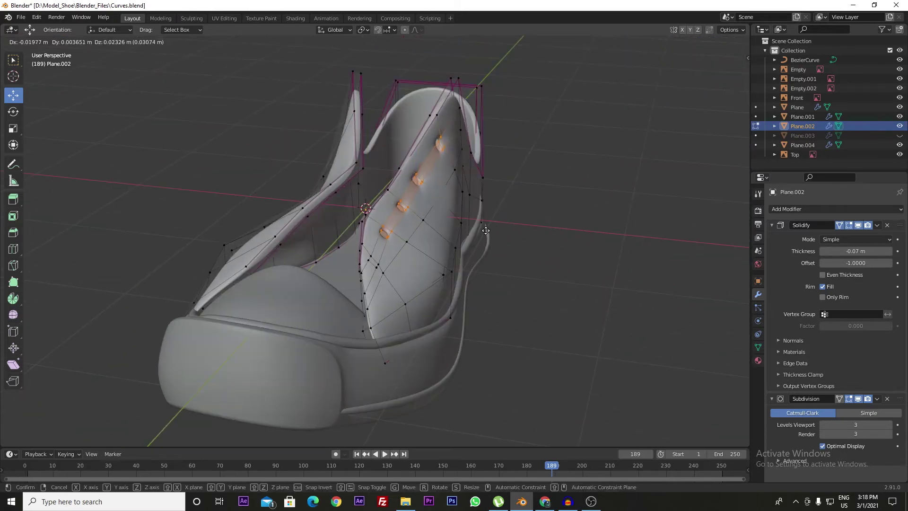
left_click(484, 231)
middle_click_drag(484, 230, 529, 215)
left_click(474, 100)
Slide the edges beside the eyelets along Y by 0.077691 m.
key("2")
left_click(565, 248)
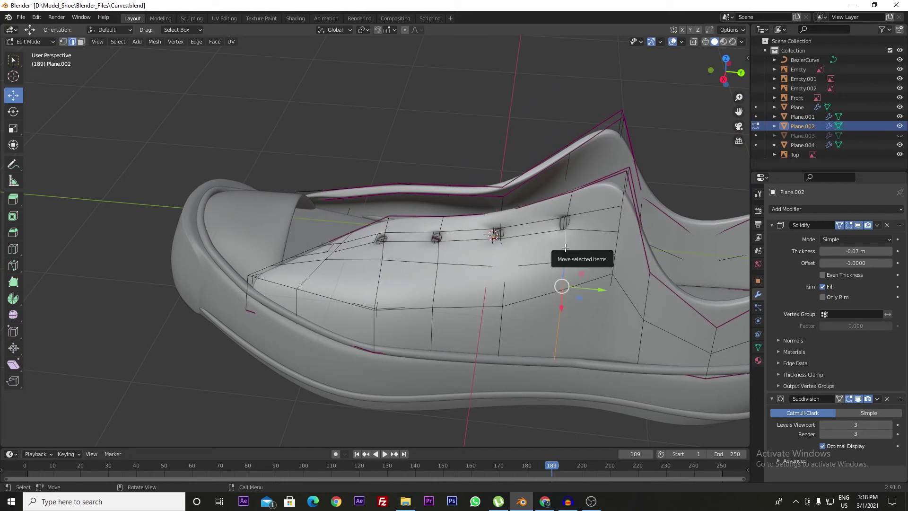
scroll(566, 248, "up", 6)
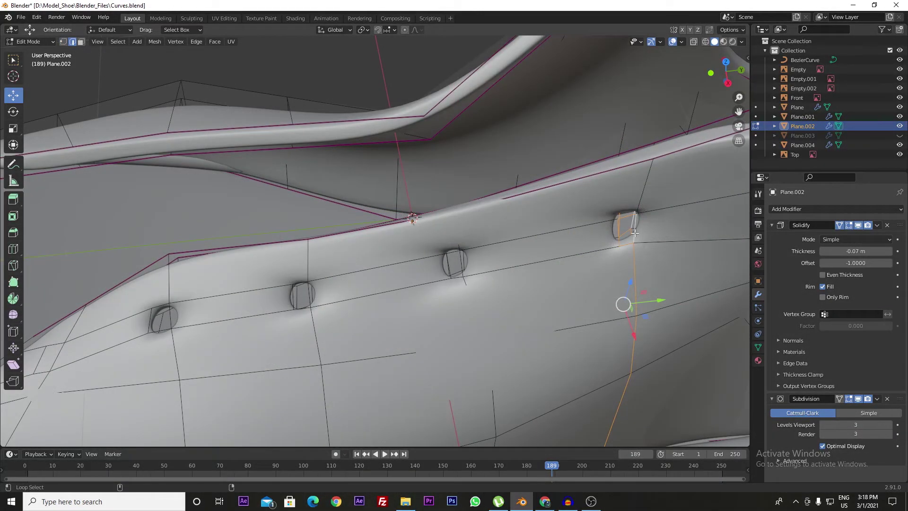
left_click(641, 220, "shift")
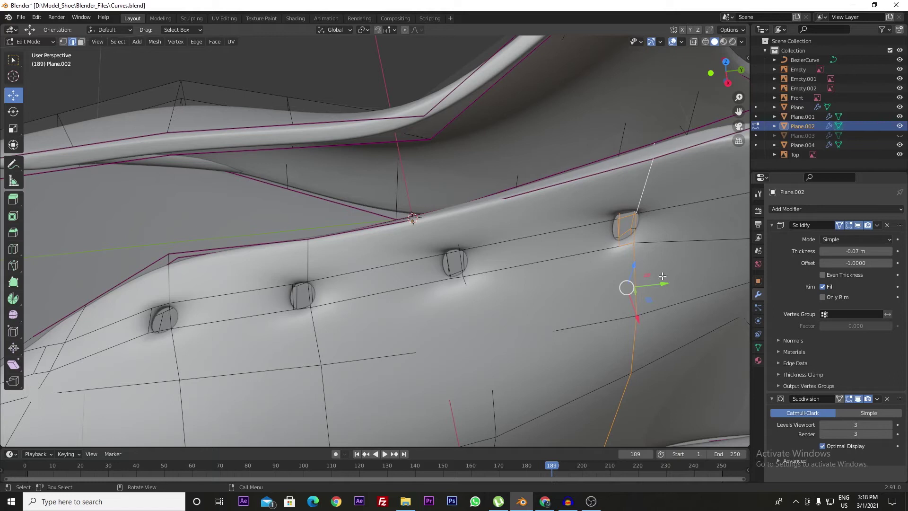
left_click_drag(660, 283, 681, 281)
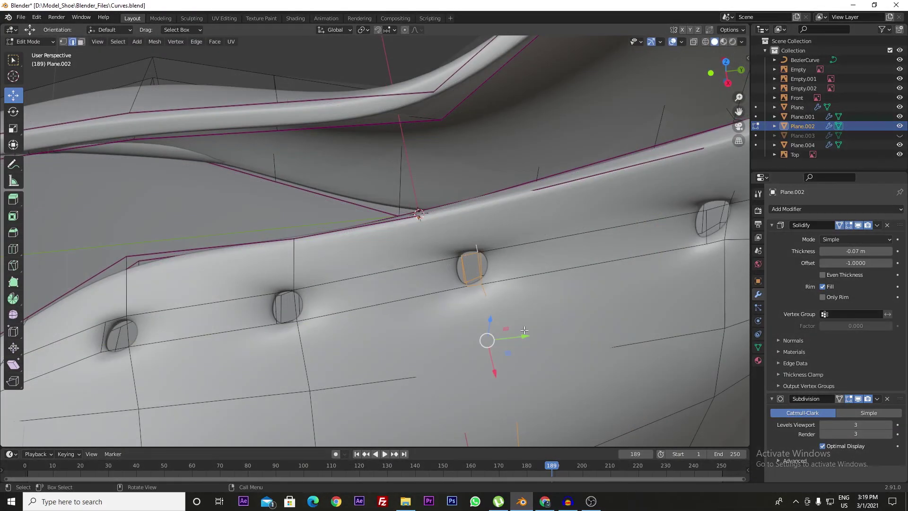
left_click_drag(526, 333, 559, 332)
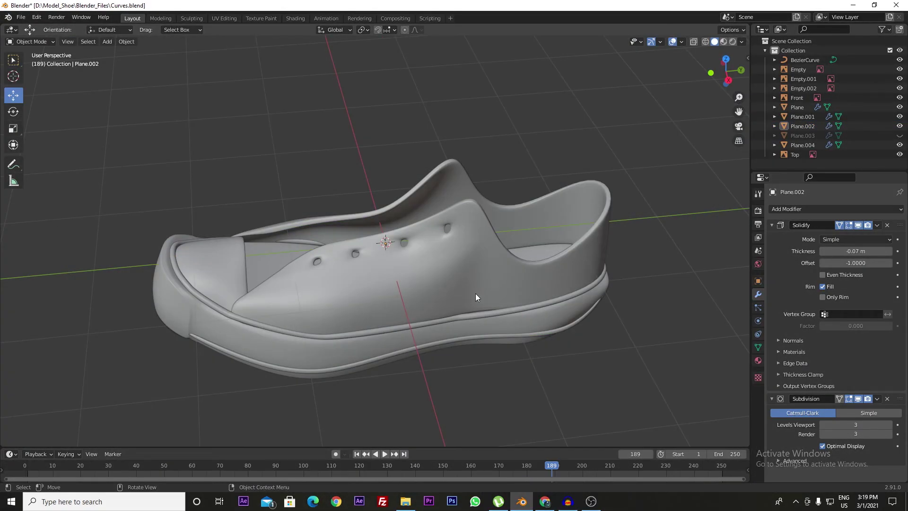
Unhide the tongue piece with Alt+H and select Plane.003 over the shoe.
middle_click_drag(323, 312, 463, 324)
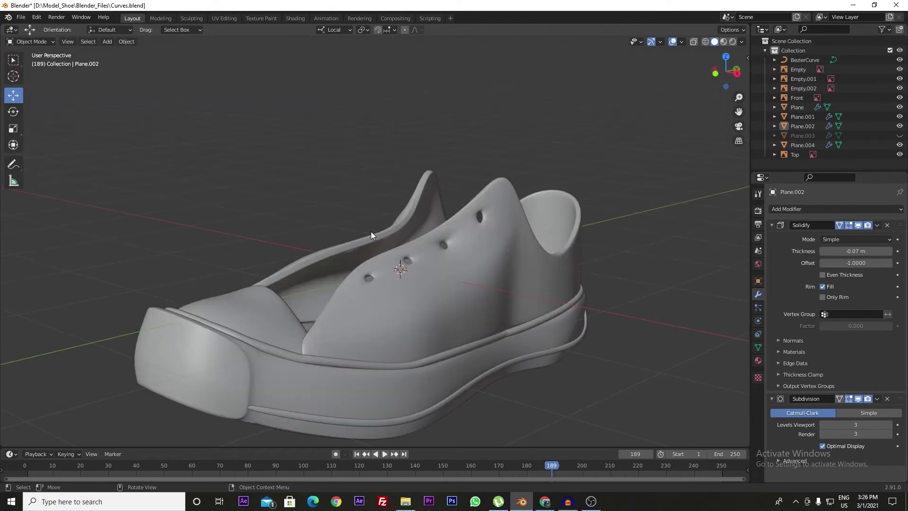
middle_click_drag(399, 254, 449, 249)
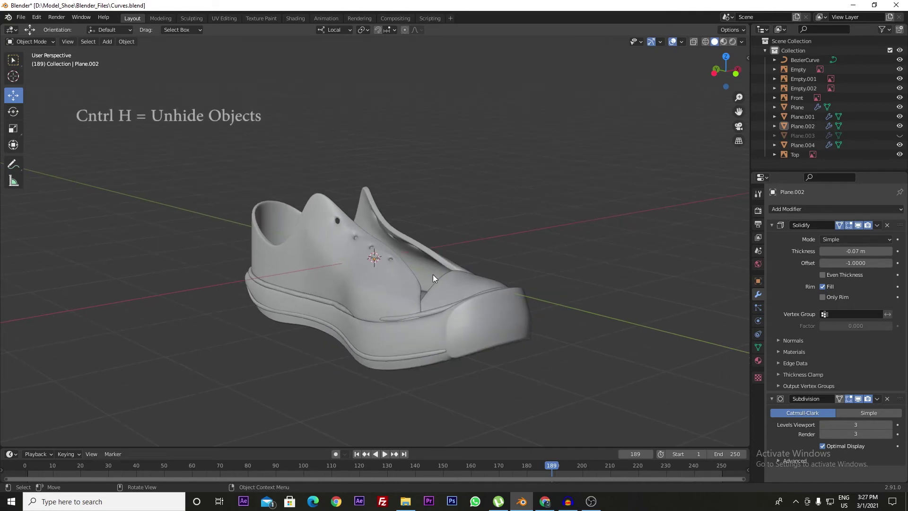
key("alt+h")
middle_click_drag(468, 220, 386, 254)
left_click(397, 239)
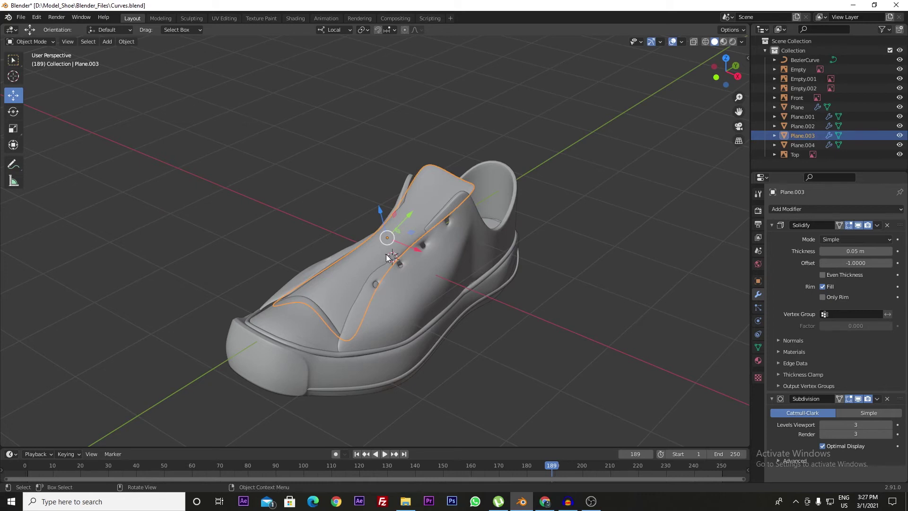
Lower Plane.003 about 0.065 m along its local Z, then reopen it in Edit Mode.
key("Tab")
scroll(392, 260, "up", 4)
mouse_move(392, 260)
middle_mouse_down()
mouse_move(417, 274)
mouse_move(381, 267)
middle_mouse_up()
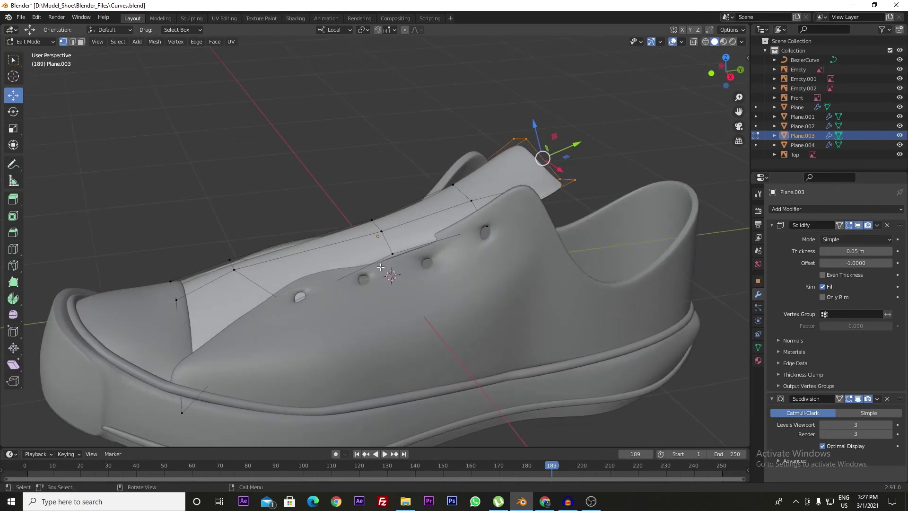
scroll(381, 267, "up", 3)
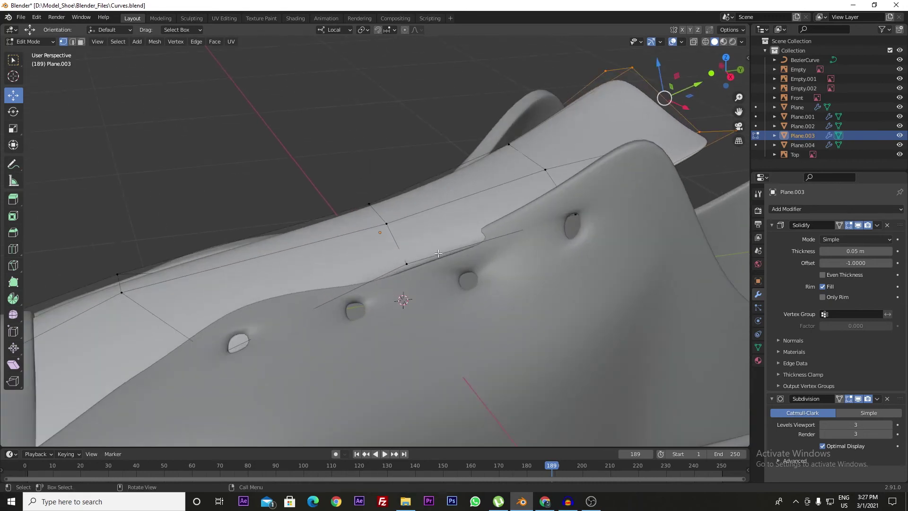
key("Tab")
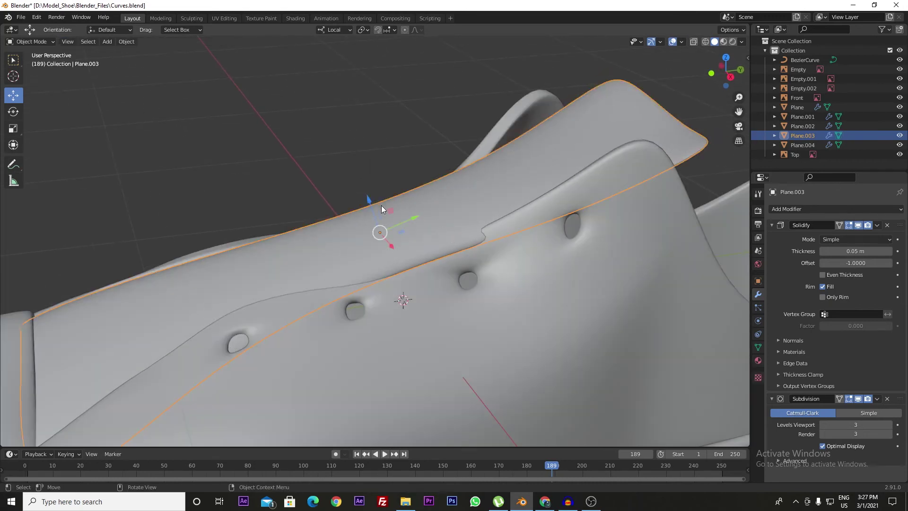
left_click_drag(371, 197, 372, 212)
middle_click_drag(372, 212, 394, 230)
left_click_drag(384, 214, 385, 227)
middle_click_drag(385, 227, 497, 233)
scroll(367, 213, "up", 5)
key("Tab")
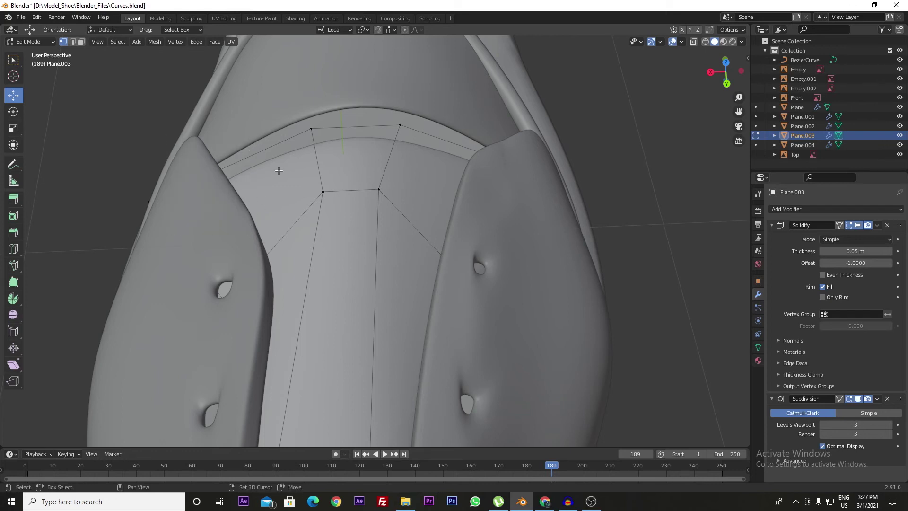
Box-select two top-edge tongue vertices in wireframe view, then return to solid shading.
middle_click_drag(478, 202, 395, 191)
key("shift+z")
mouse_move(495, 226)
middle_mouse_down()
mouse_move(507, 239)
mouse_move(497, 186)
mouse_move(409, 121)
middle_mouse_up()
left_click_drag(409, 121, 455, 173)
left_click_drag(622, 298, 661, 362, "shift")
key("z")
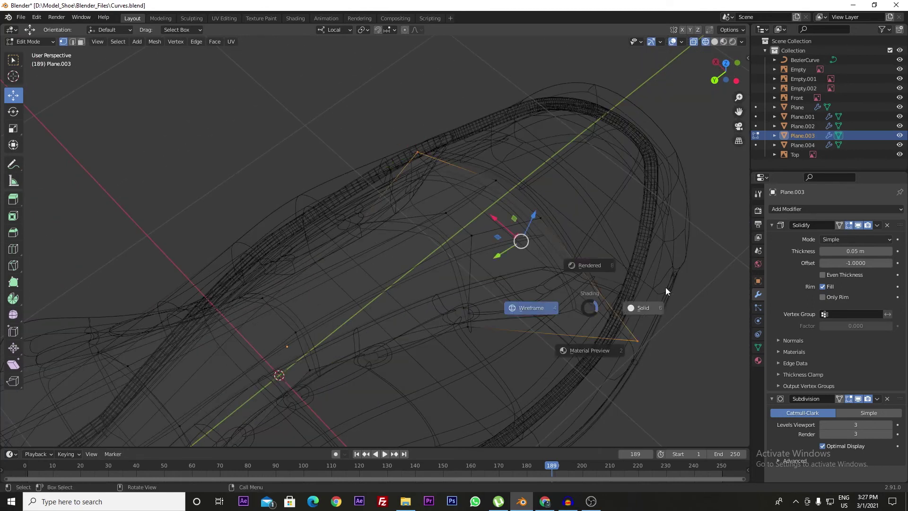
left_click(620, 304)
Raise the selected tongue vertices along Z by about 0.165 m, then slightly more.
middle_click_drag(619, 304, 525, 286)
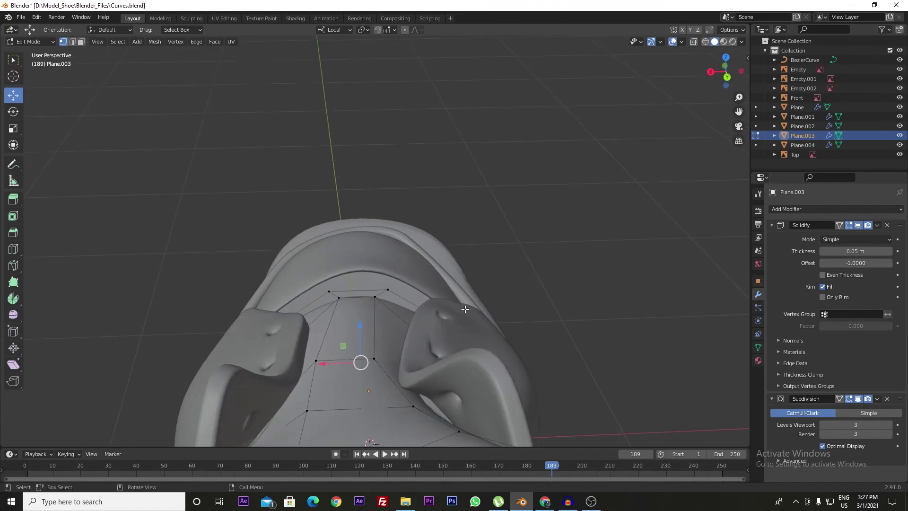
left_click_drag(361, 327, 359, 304)
middle_click_drag(359, 304, 495, 376)
key("g")
key("z")
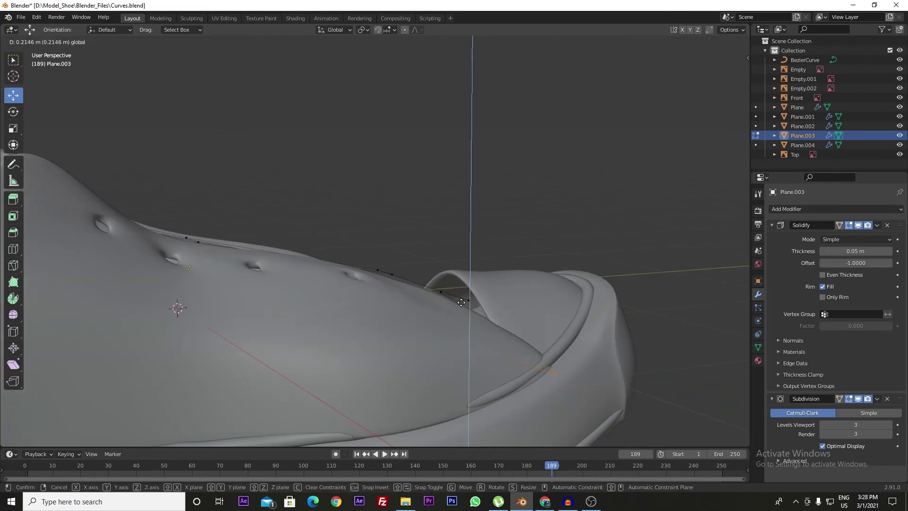
left_click(463, 310)
middle_click_drag(462, 310, 321, 229)
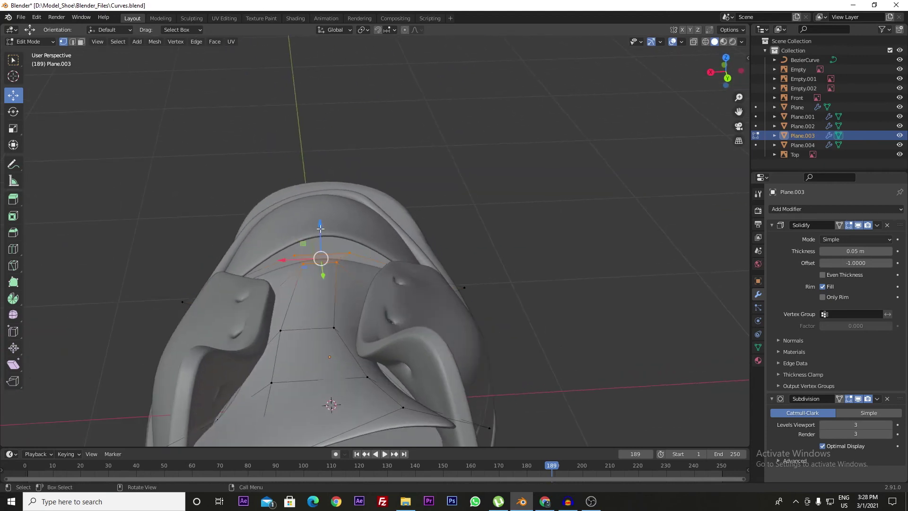
key("g")
key("z")
left_click(317, 218)
Select the vertices along the tongue's edge and raise them upward.
mouse_move(245, 221)
middle_mouse_down()
mouse_move(213, 223)
mouse_move(245, 226)
middle_mouse_up()
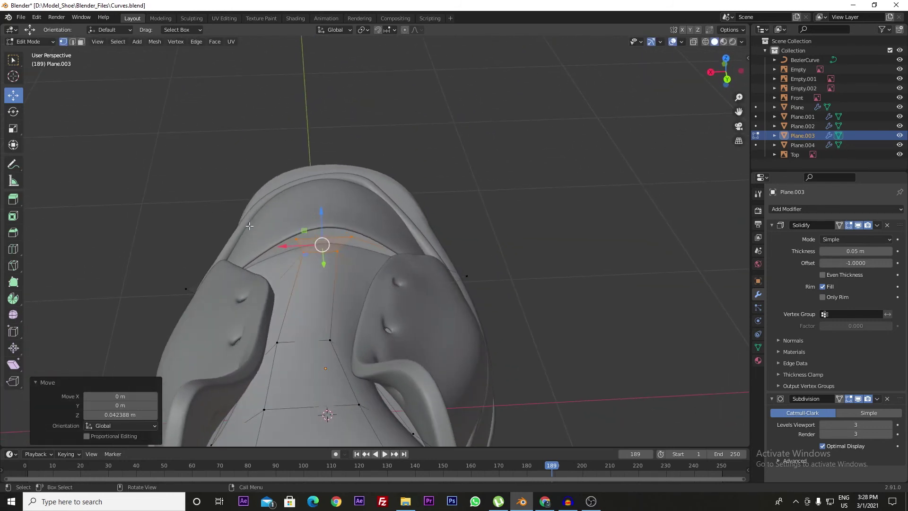
left_click(528, 215)
left_click_drag(315, 214, 373, 241)
left_click_drag(320, 214, 322, 190)
middle_click_drag(323, 190, 254, 239)
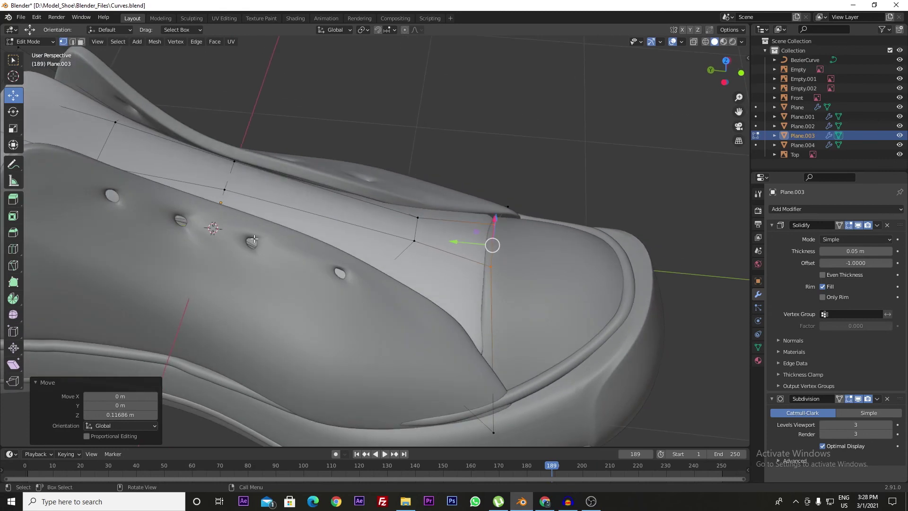
left_click(493, 431)
Scale the tongue's lower-end vertices by 1.125 and push them down along Z.
middle_click_drag(493, 431, 477, 360)
left_click(576, 364, "shift")
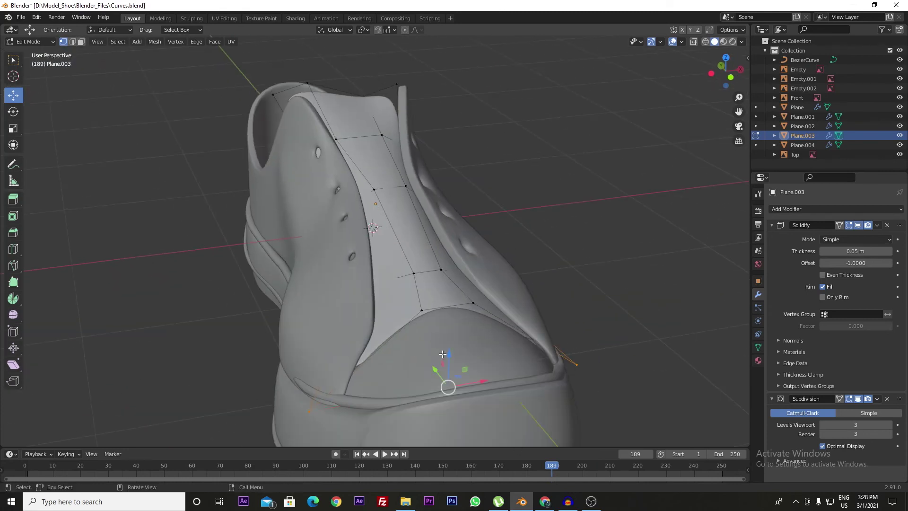
key("s")
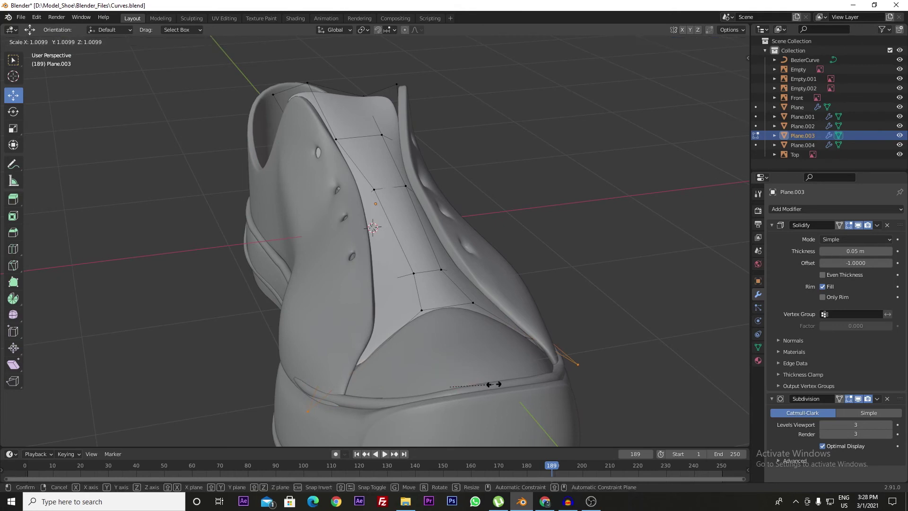
left_click(496, 383)
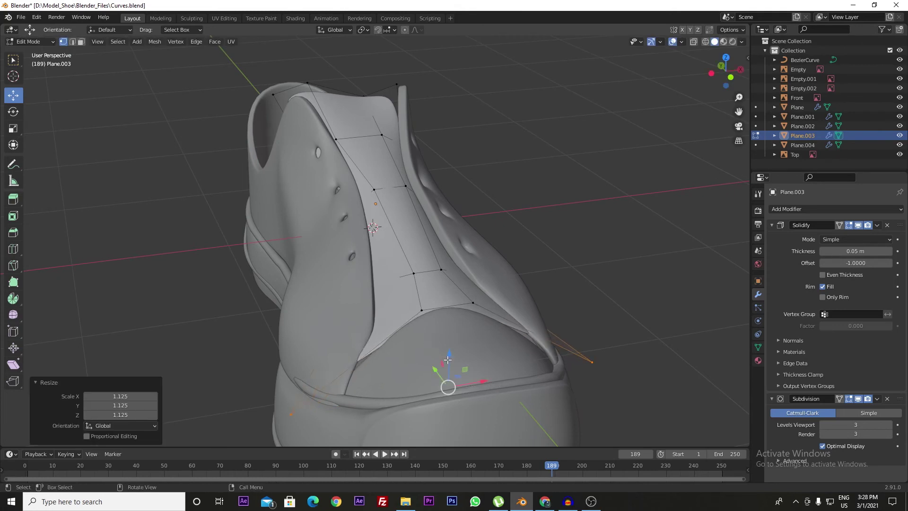
key("g")
key("z")
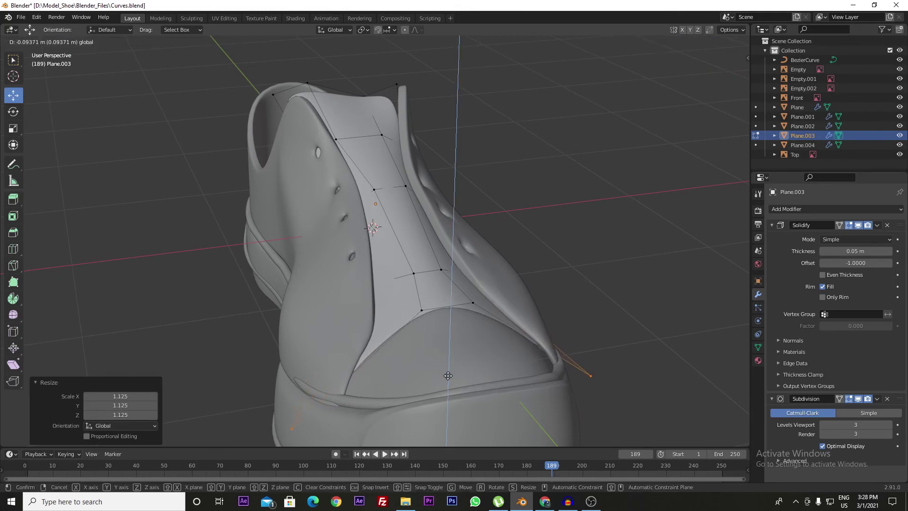
left_click(445, 374)
Return to Object Mode, deselect the tongue and view the shoe from the heel.
key("Tab")
left_click(576, 289)
middle_click_drag(576, 290, 521, 333)
scroll(400, 319, "up", 5)
middle_click_drag(400, 320, 333, 285)
Scale the two top-edge vertices of Plane.003 to about 1.027 in Edit Mode.
left_click(405, 296)
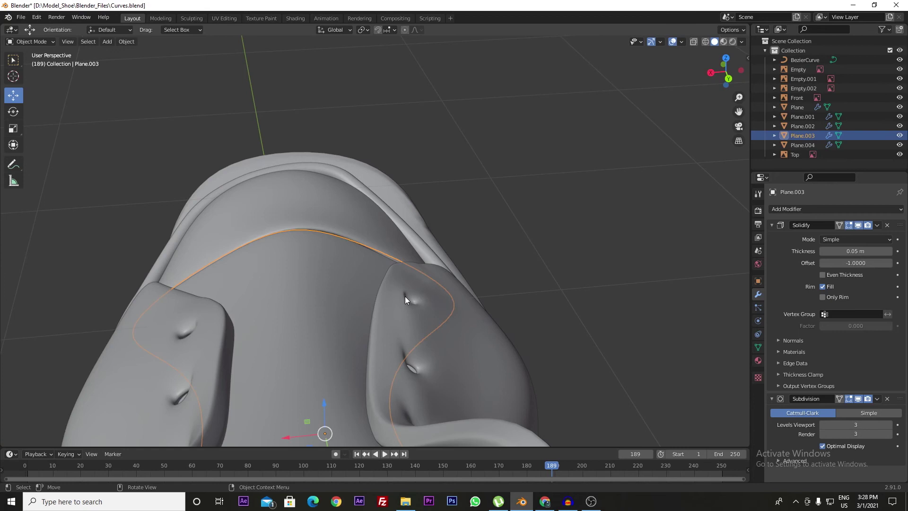
key("Tab")
middle_click_drag(405, 296, 335, 230)
left_click_drag(332, 222, 369, 263)
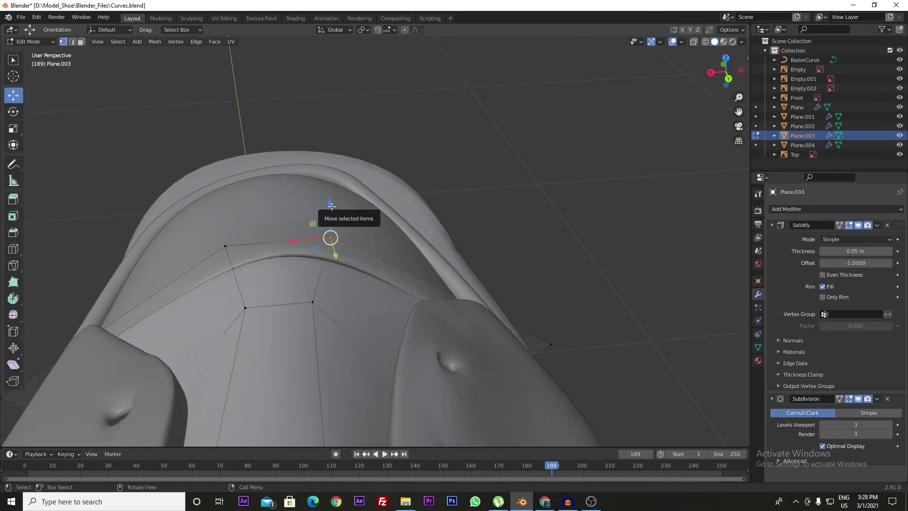
left_click(226, 247, "shift")
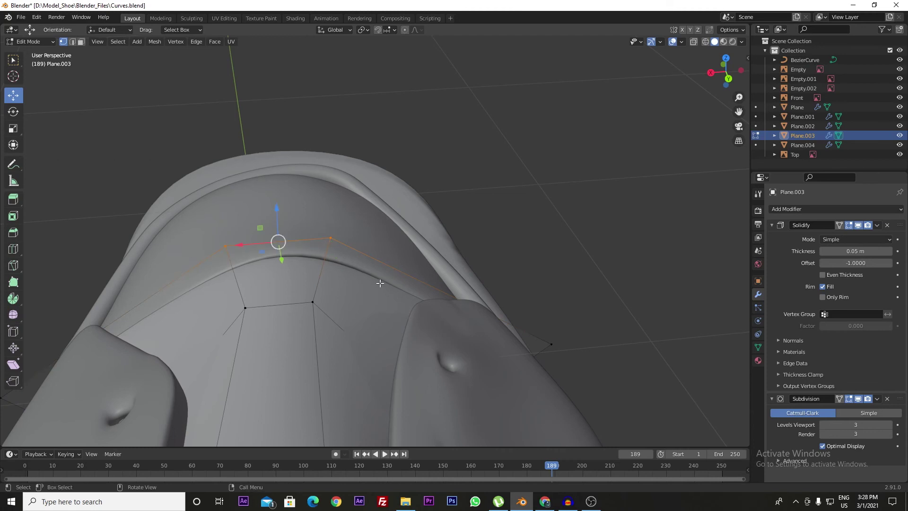
key("s")
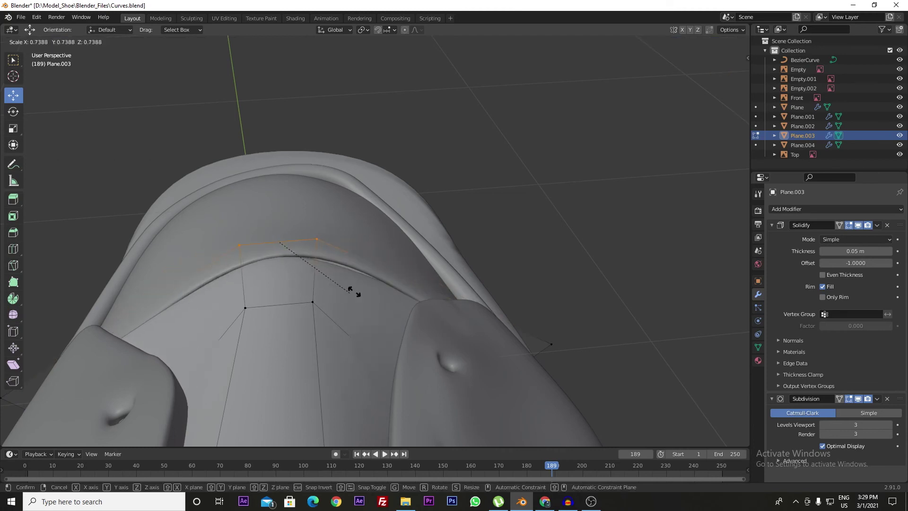
left_click(378, 282)
key("g")
key("Escape")
left_click_drag(362, 252, 329, 197)
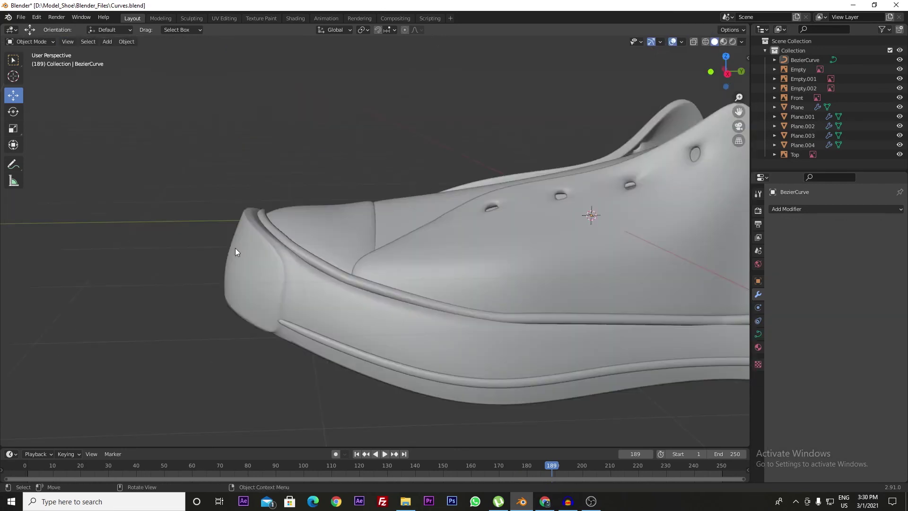
scroll(234, 248, "down", 5)
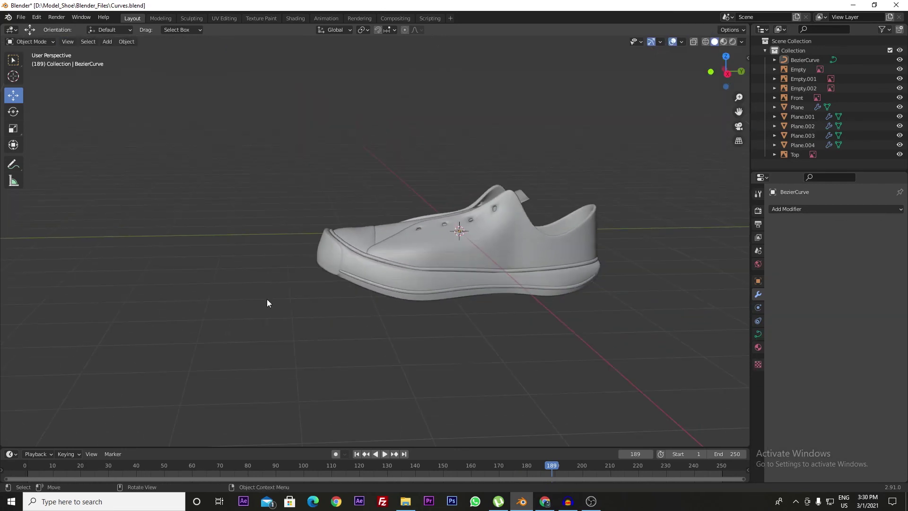
middle_click_drag(304, 326, 343, 355)
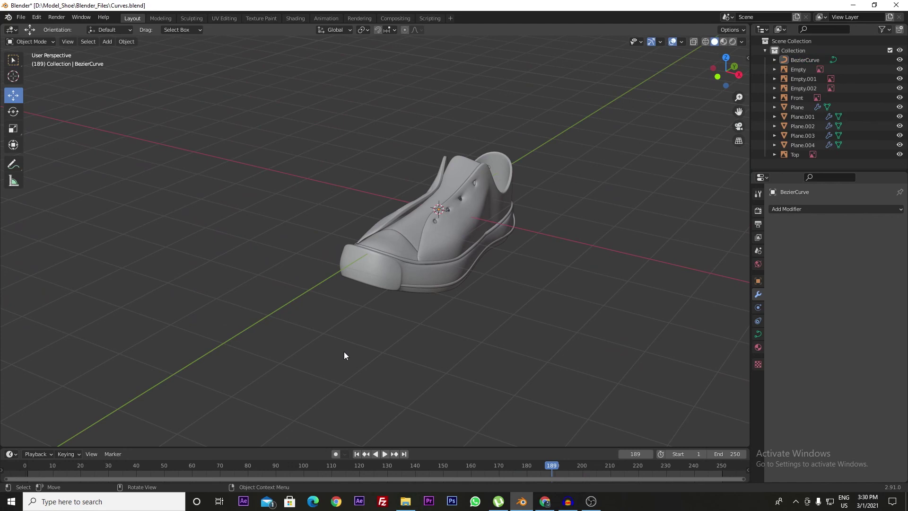
scroll(345, 355, "up", 4)
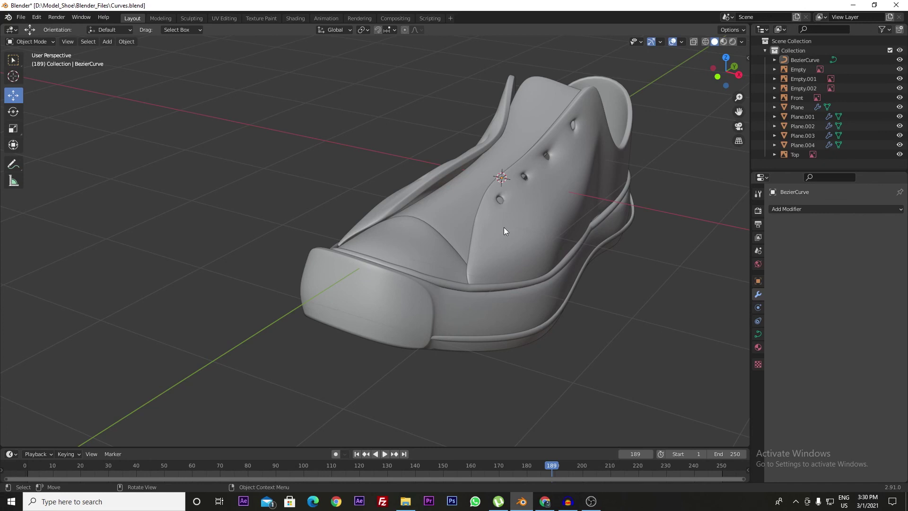
scroll(464, 217, "up", 4)
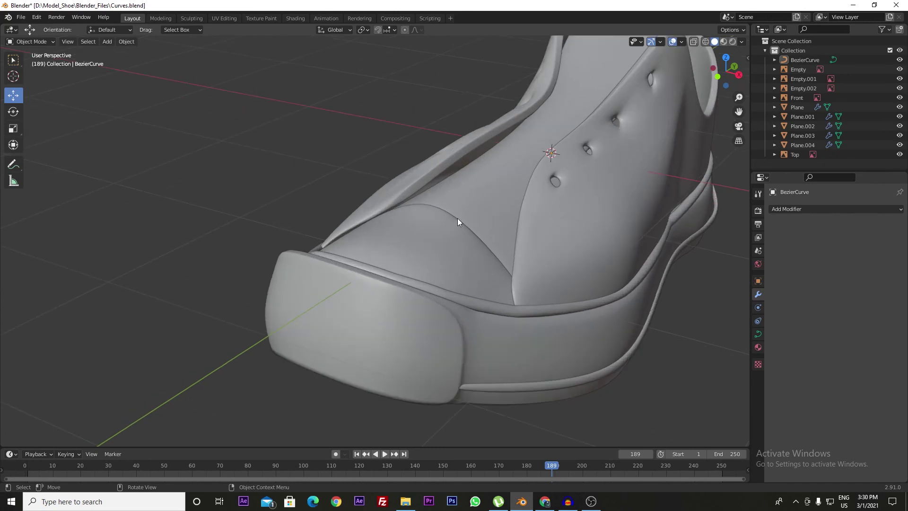
middle_click_drag(471, 235, 474, 221)
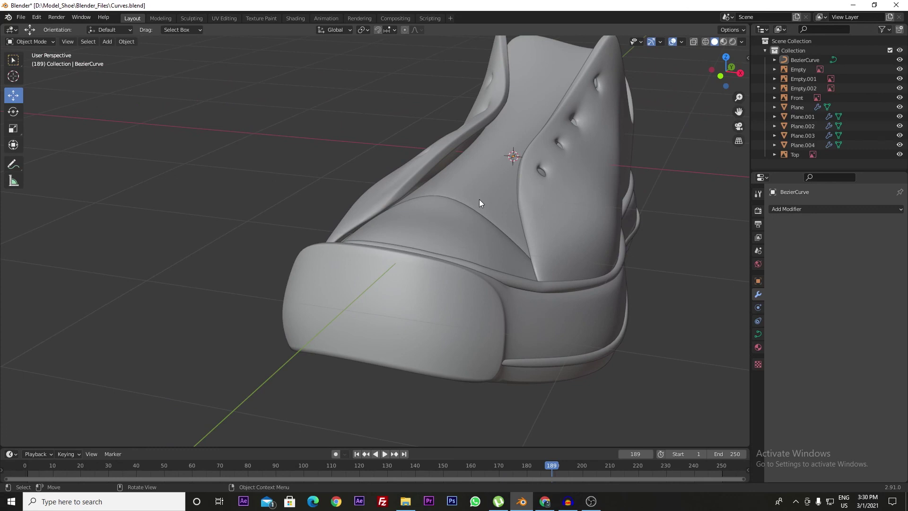
middle_click_drag(466, 209, 525, 212)
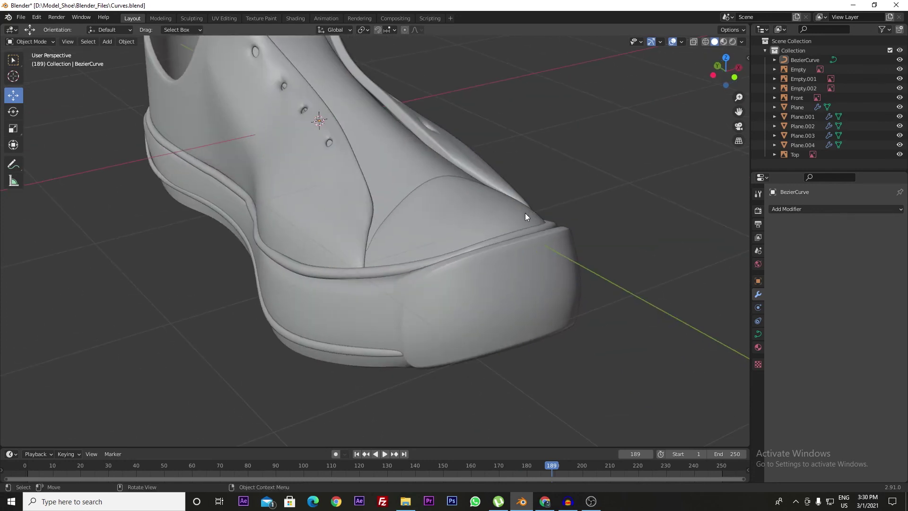